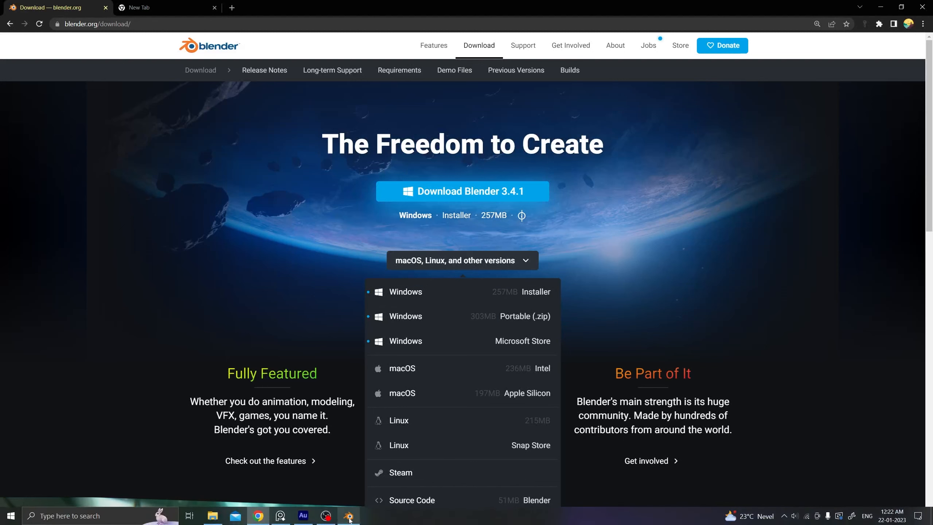
- Switch to Blender and start a new General file
click(349, 517)
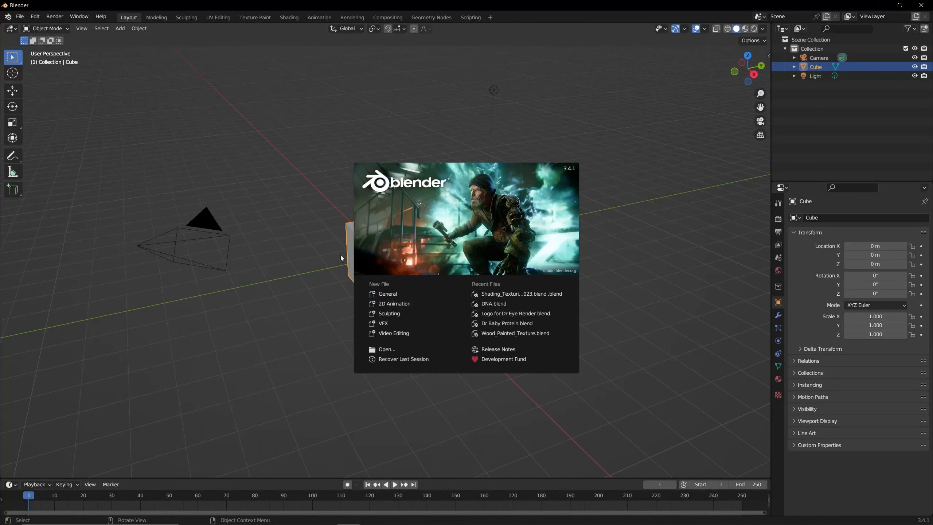
click(390, 293)
middle_drag(380, 235, 381, 223)
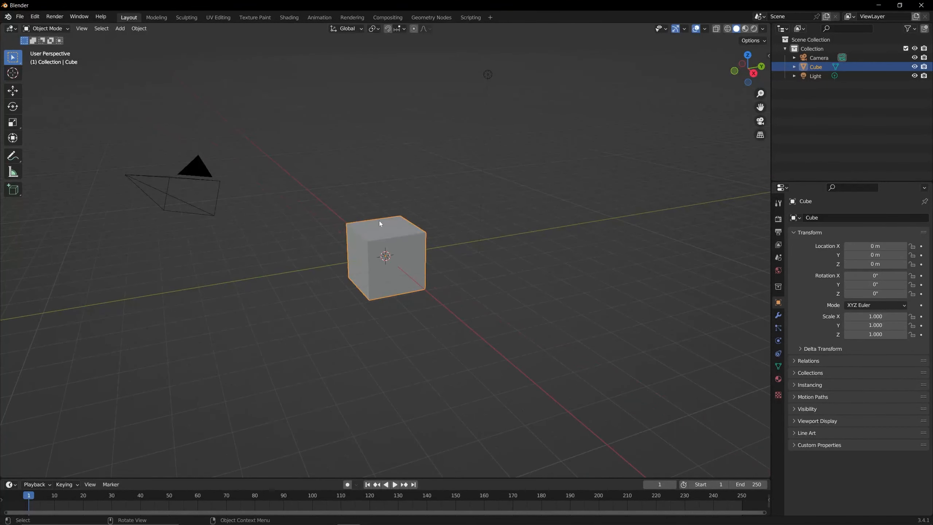
- Select the camera on its own, and box-select all the default objects together
click(455, 177)
click(197, 166)
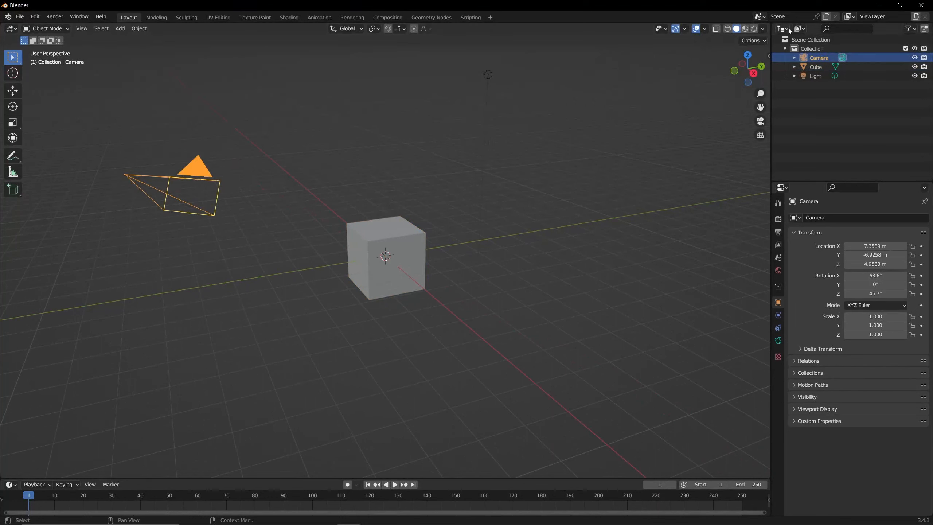
click(459, 183)
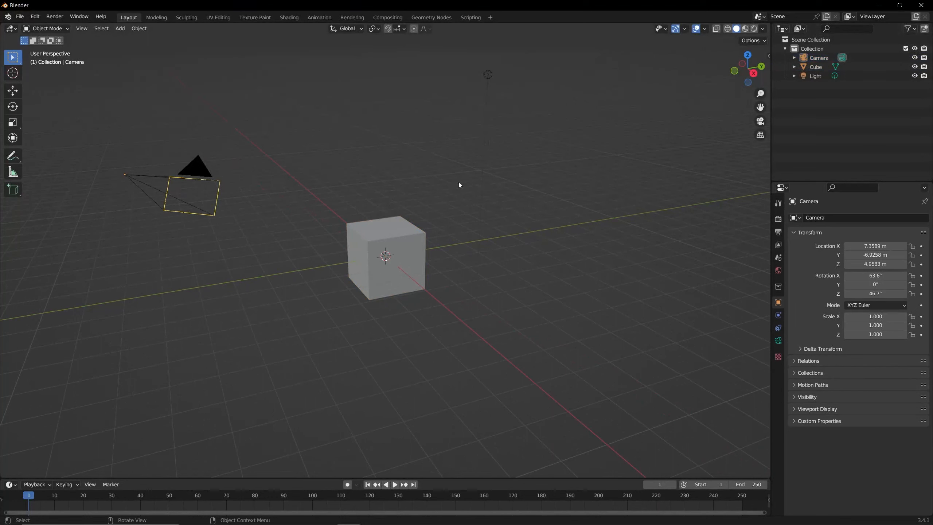
drag(123, 65, 618, 389)
click(560, 324)
scroll(539, 95, down, 2)
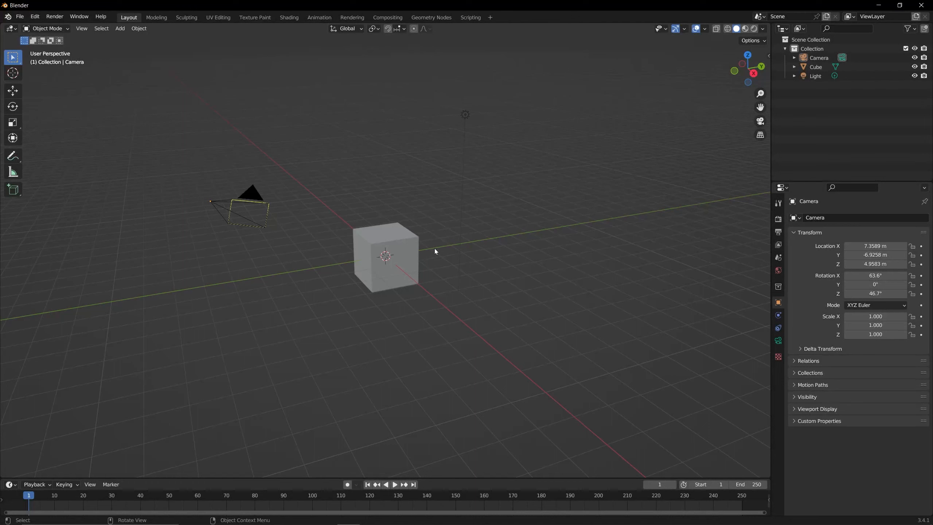
- Select the camera, light and cube one at a time, and box-select all three before clearing the selection
click(253, 190)
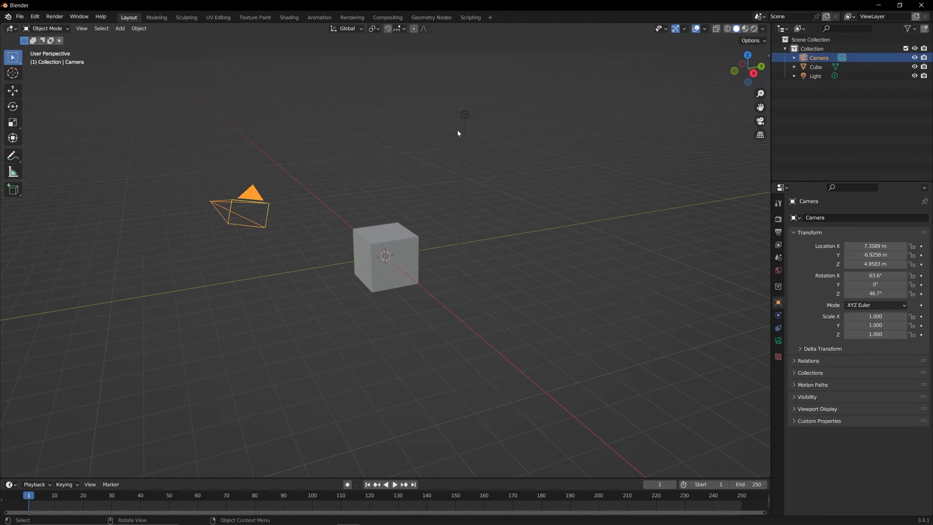
click(465, 115)
click(397, 247)
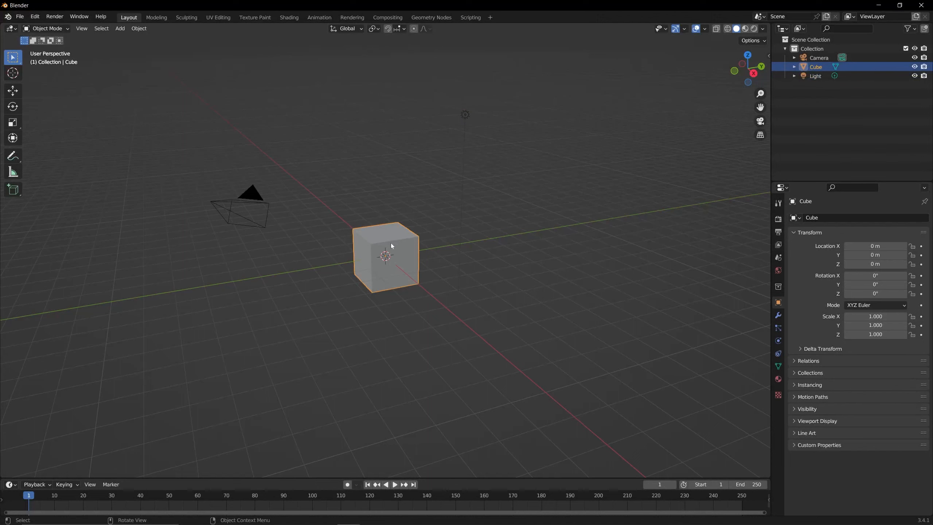
click(405, 195)
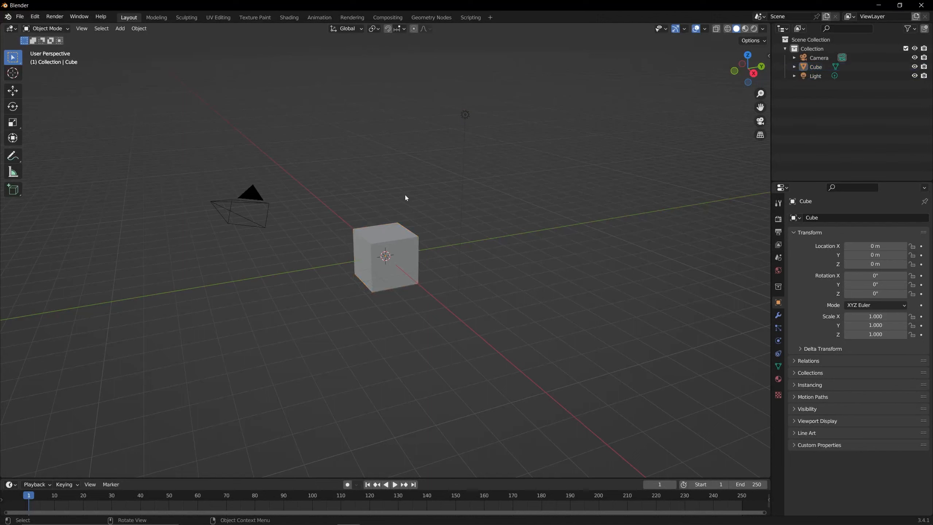
drag(185, 69, 535, 338)
click(535, 338)
- Select the camera, light and cube in turn to match each object with its entry in the scene collection
click(255, 194)
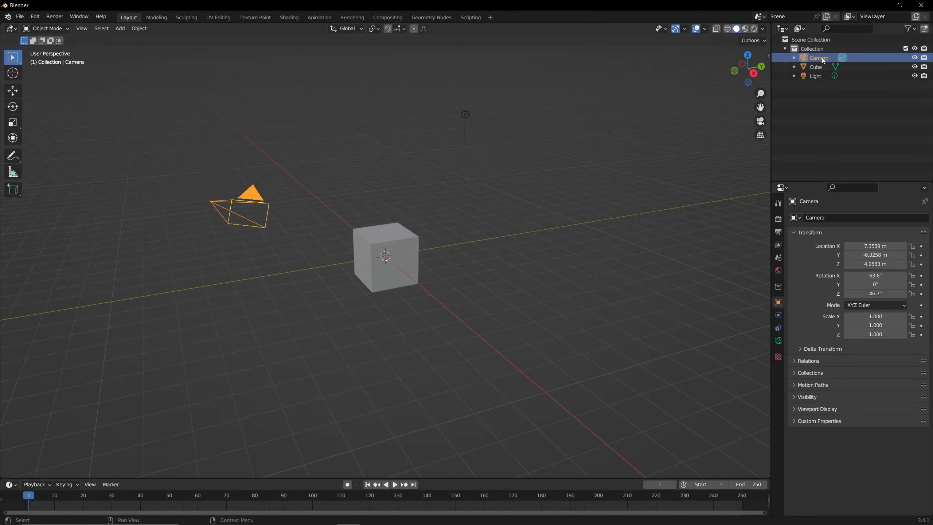
click(481, 123)
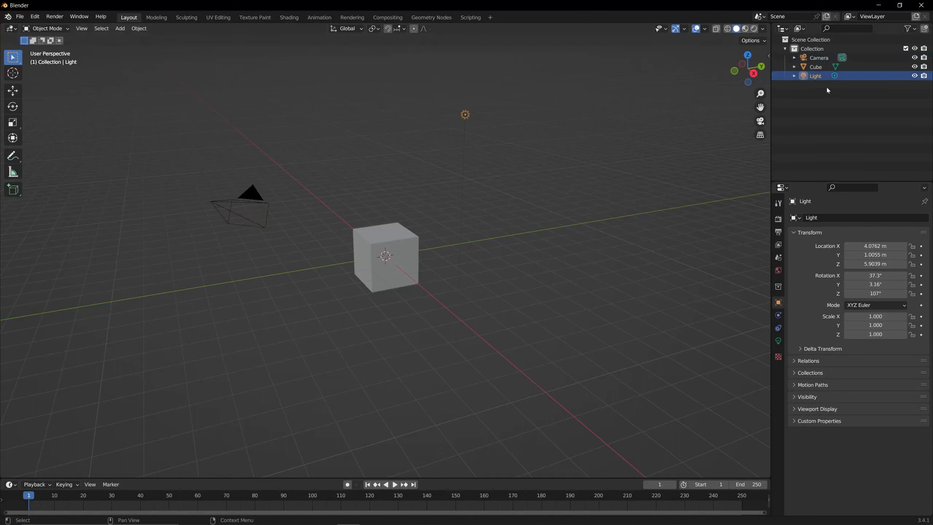
click(813, 68)
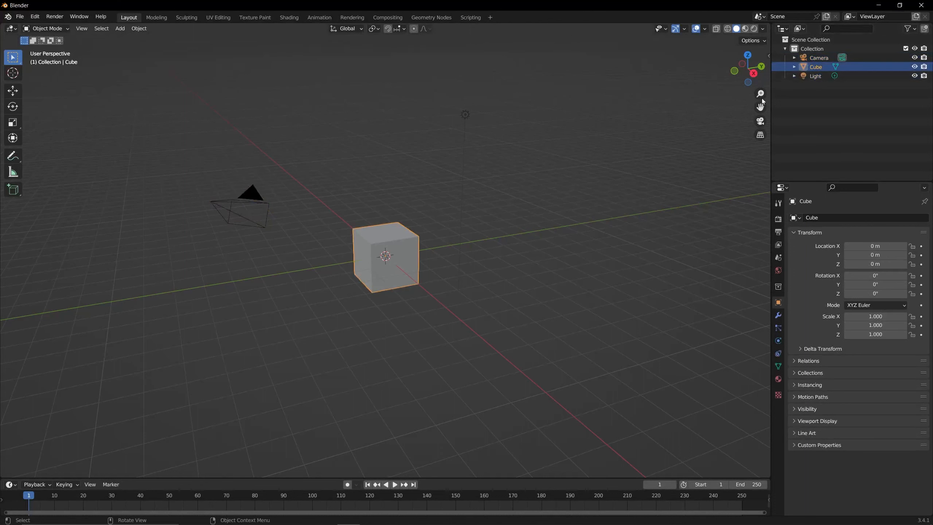
click(561, 173)
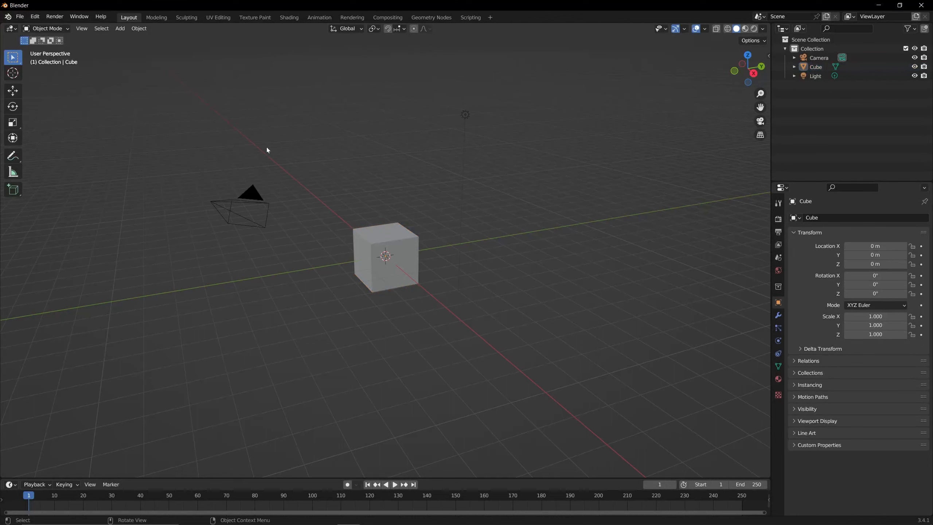
drag(201, 100, 597, 338)
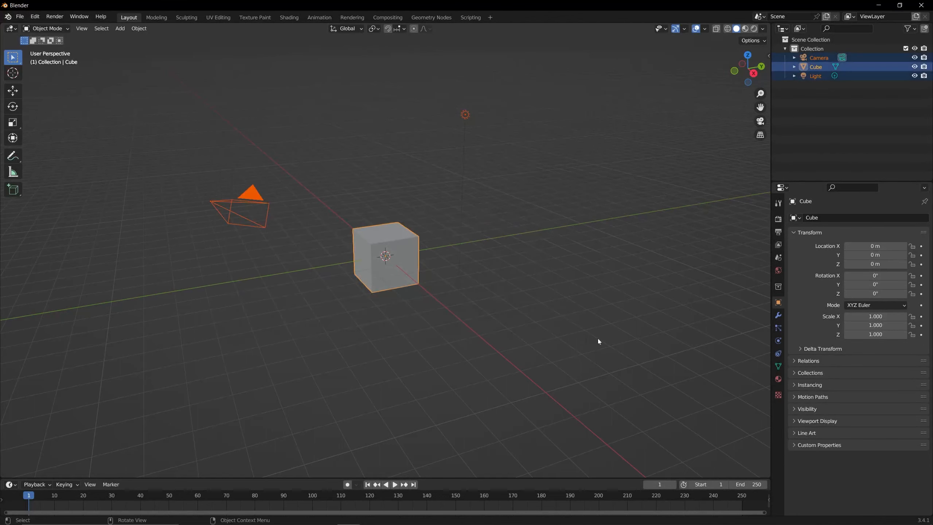
click(257, 195)
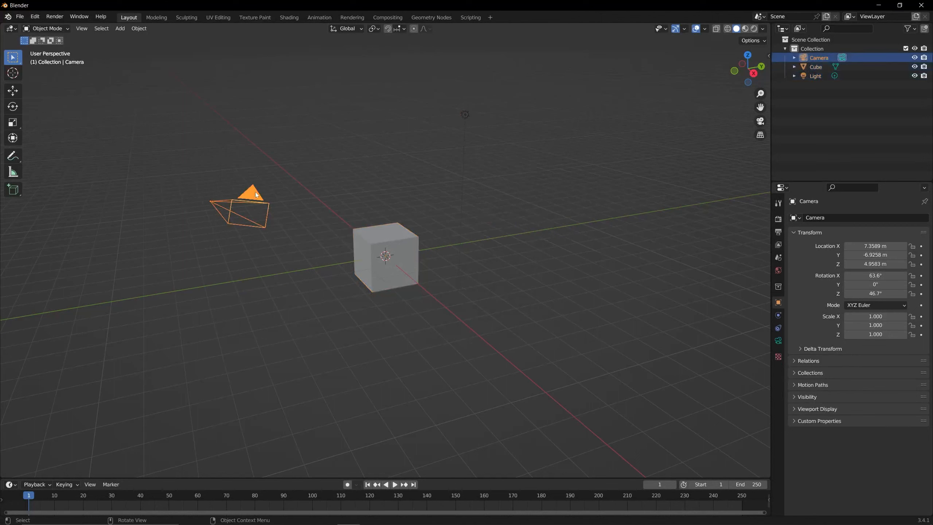
click(390, 239)
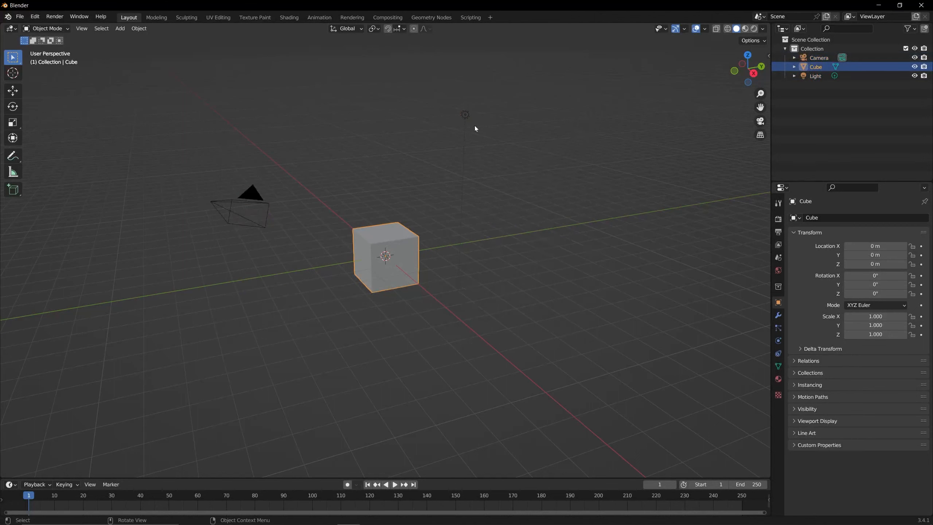
click(465, 116)
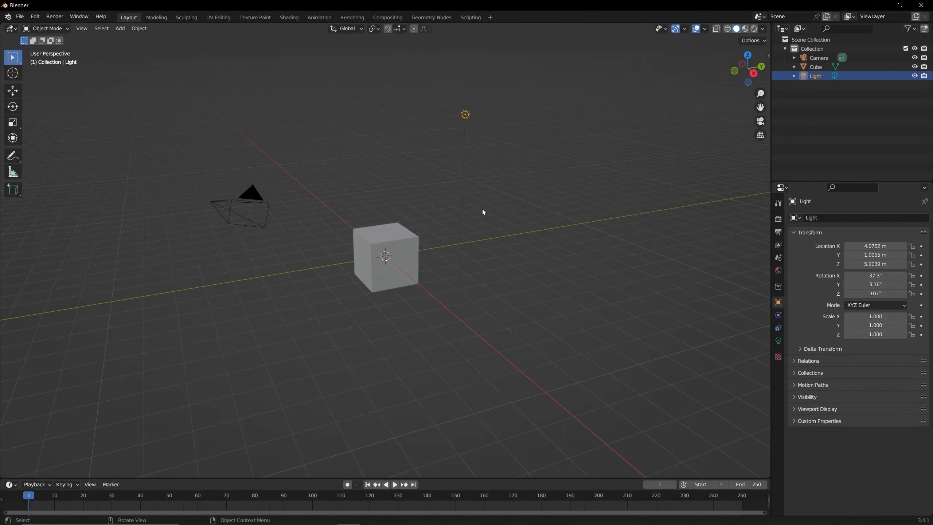
- Add a cone mesh to the scene at the world origin
key(shift+a)
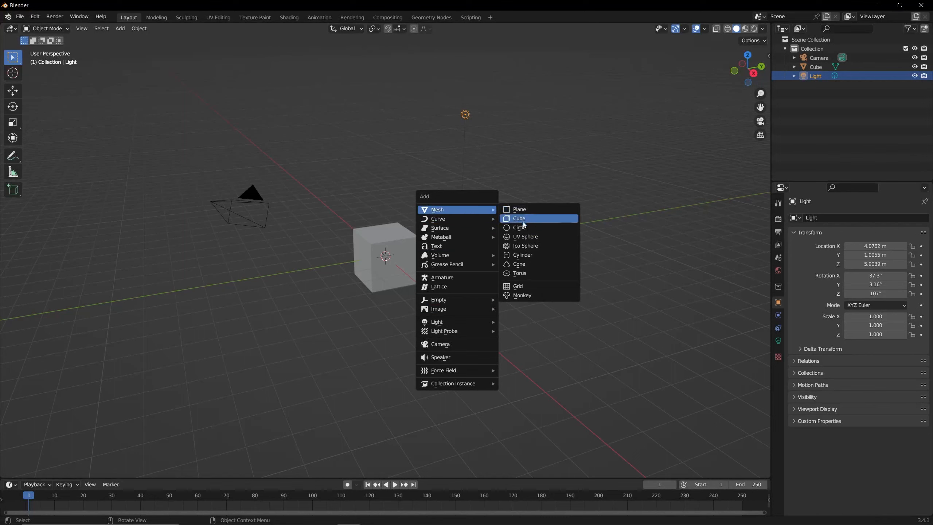
click(526, 265)
scroll(351, 257, up, 3)
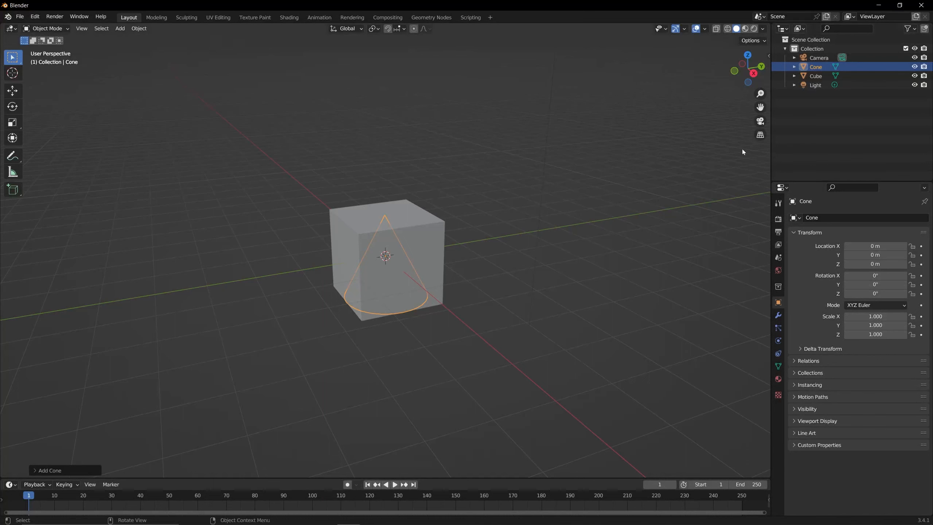
scroll(419, 243, down, 1)
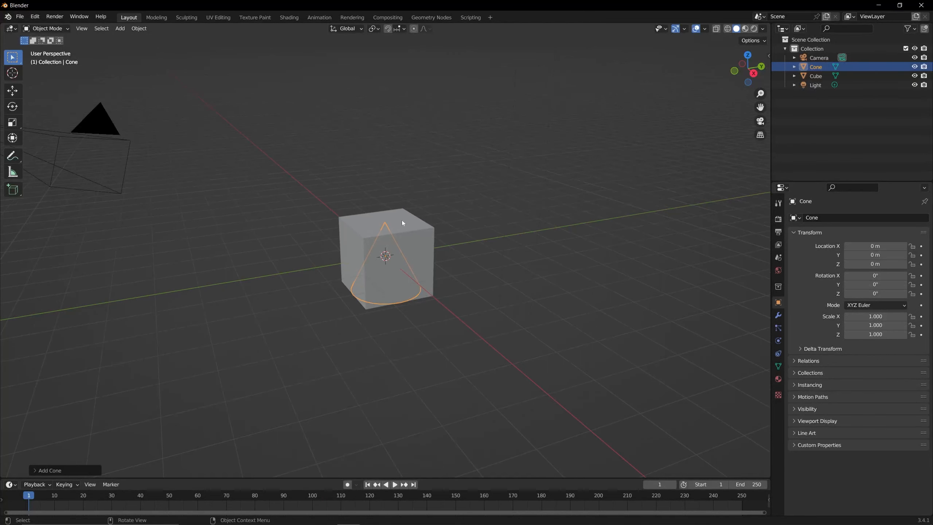
- Select the camera, cube and light directly in the scene to check which objects can be picked
click(130, 137)
click(422, 222)
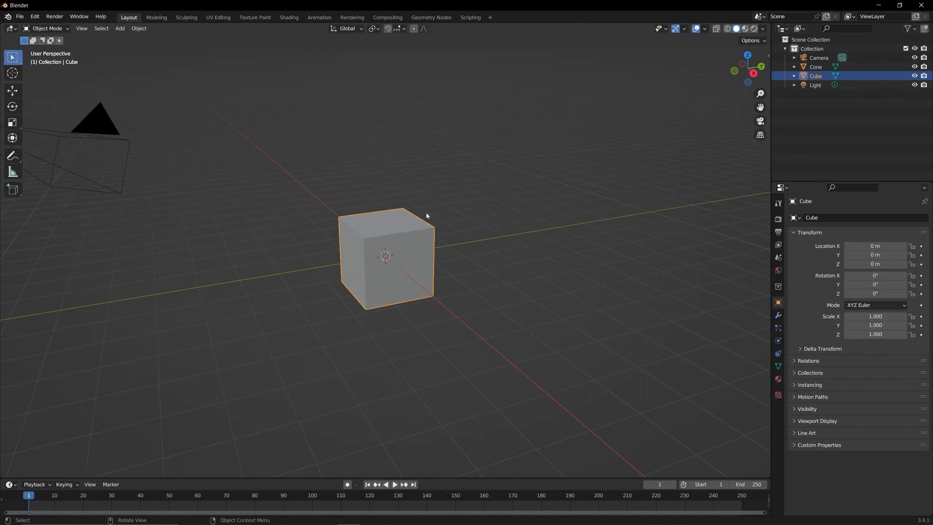
click(112, 125)
click(424, 230)
click(513, 91)
middle_drag(514, 90, 465, 131)
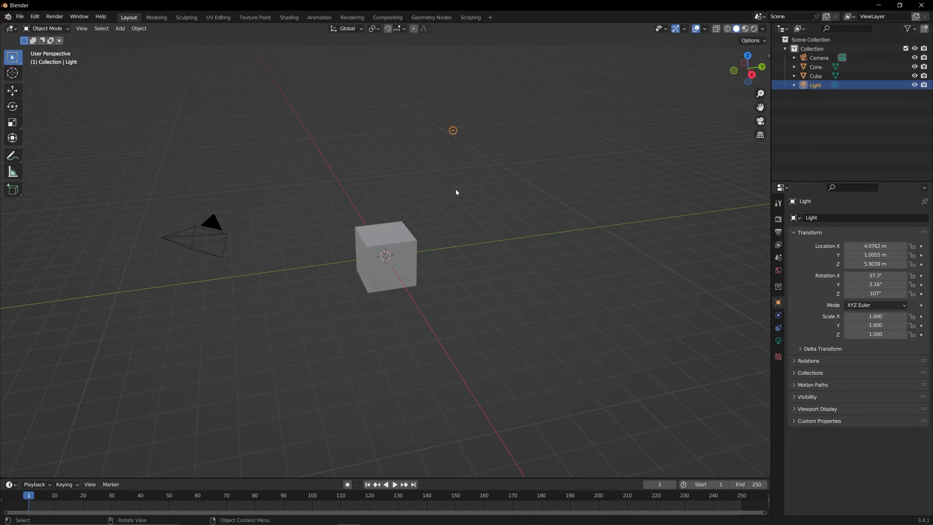
scroll(576, 156, up, 3)
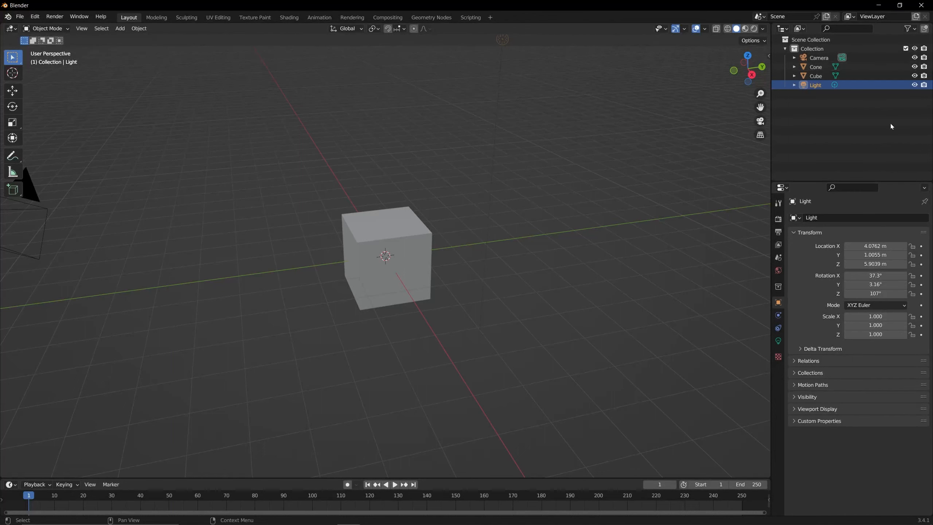
- Select the cone through the scene collection and inspect it inside the cube from several angles
click(816, 67)
scroll(438, 217, down, 2)
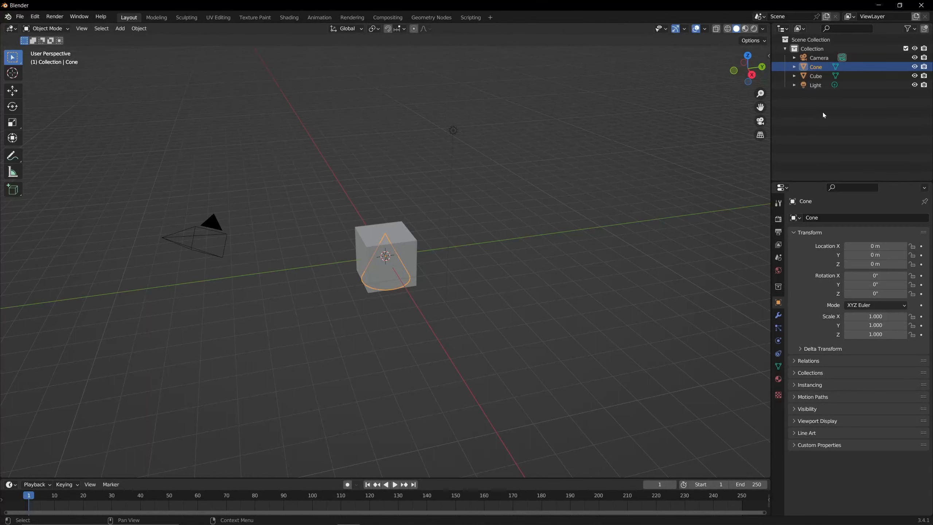
drag(746, 70, 756, 69)
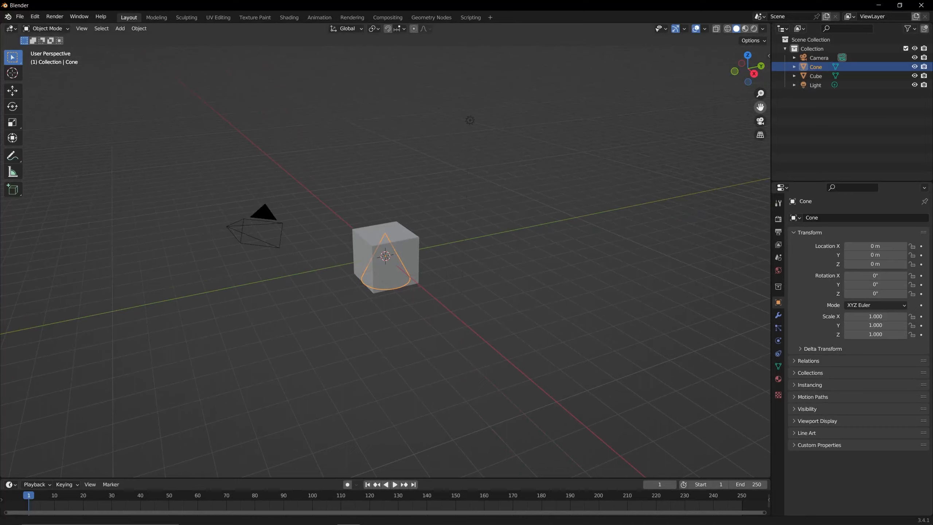
drag(760, 107, 804, 101)
scroll(662, 145, up, 1)
drag(739, 64, 731, 64)
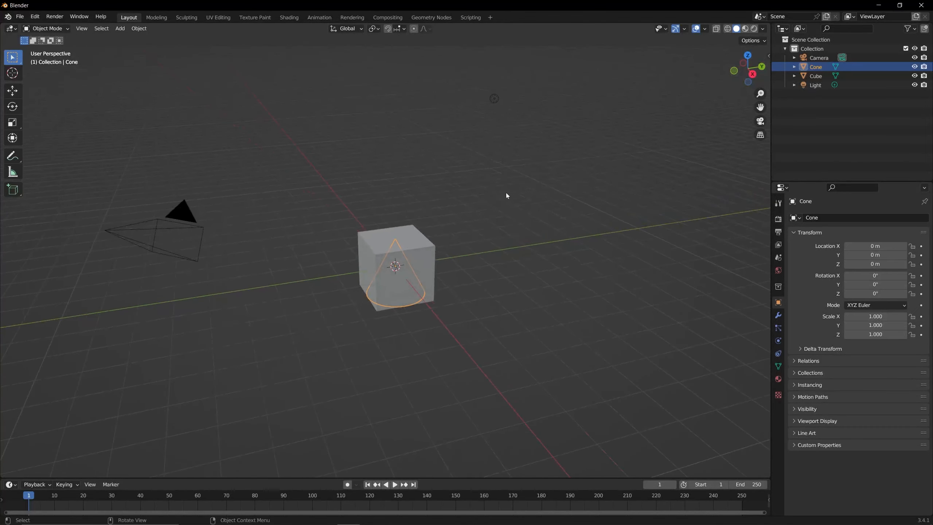
scroll(506, 192, up, 1)
- Select the cube and toggle its viewport visibility, leaving it hidden so the cone is exposed
click(441, 241)
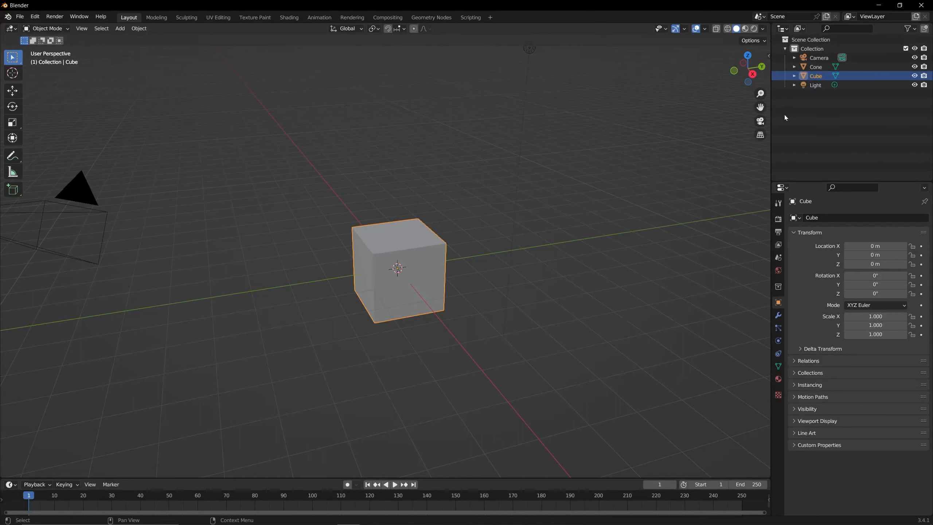
click(914, 76)
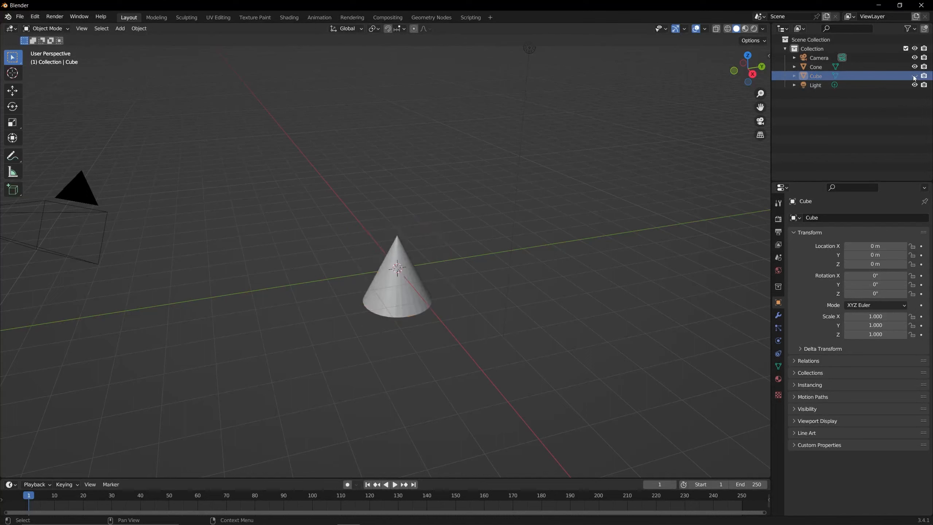
click(915, 77)
click(915, 76)
click(914, 76)
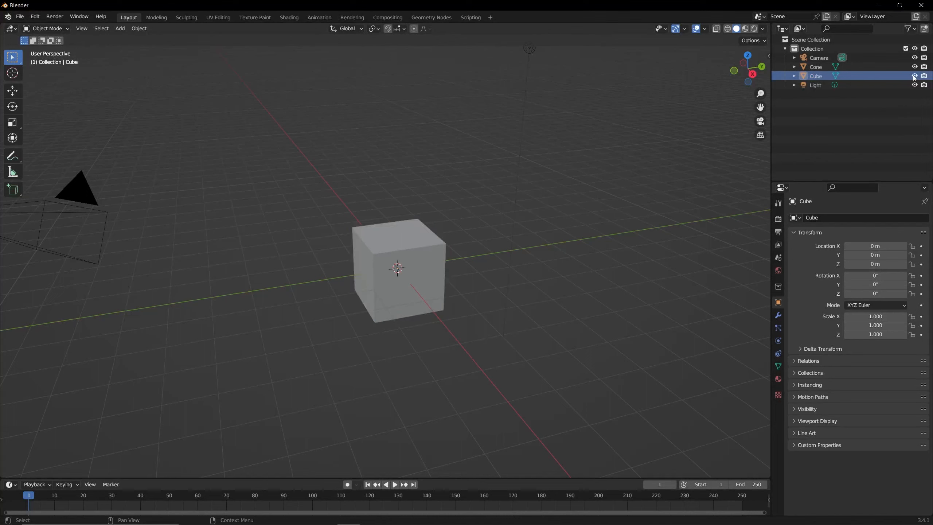
click(914, 78)
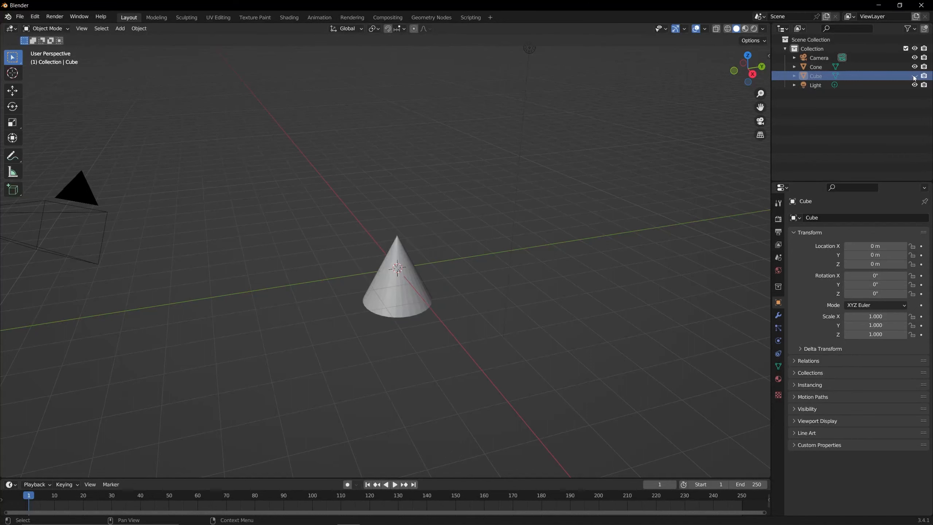
- Examine the cone from several angles, briefly comparing the view with the cube shown and hidden
mouse_move(760, 107)
mouse_down()
mouse_move(781, 96)
mouse_move(747, 103)
mouse_up()
scroll(591, 174, up, 3)
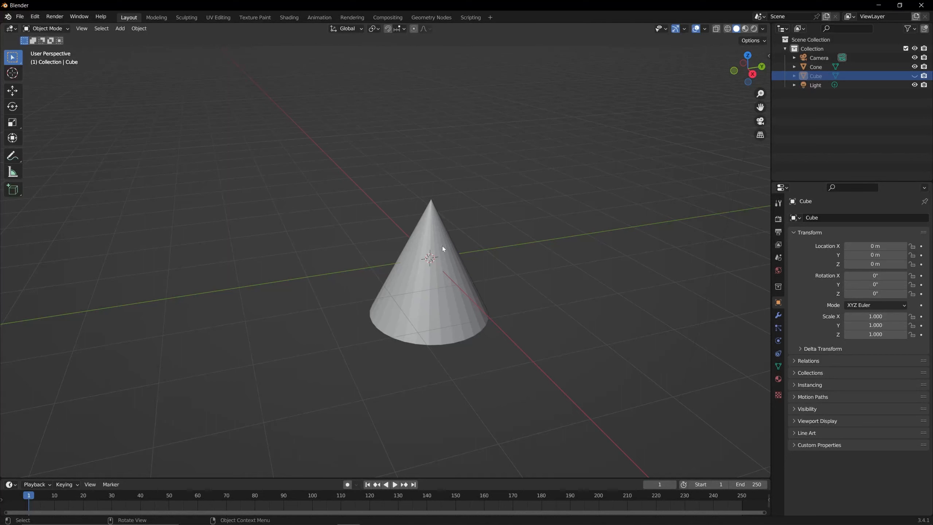
scroll(442, 246, down, 1)
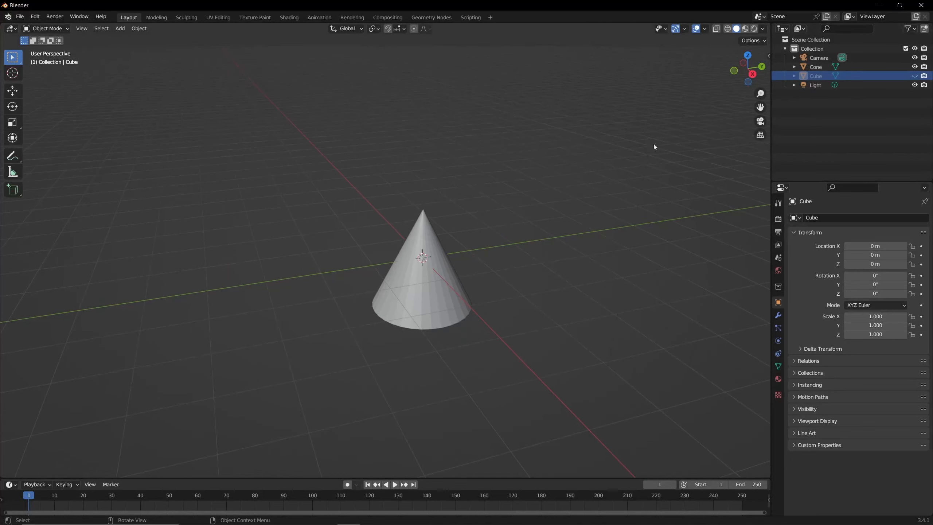
click(915, 76)
click(915, 76)
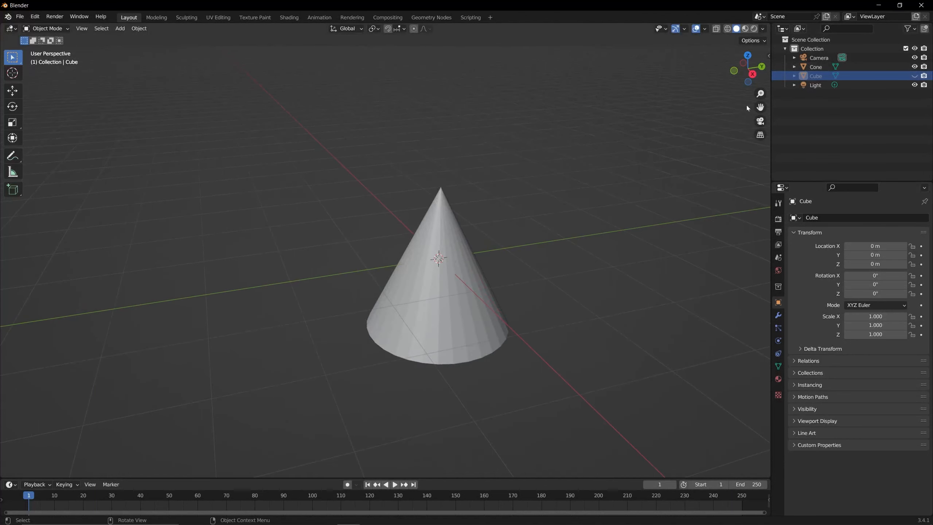
drag(760, 107, 746, 108)
drag(751, 75, 747, 70)
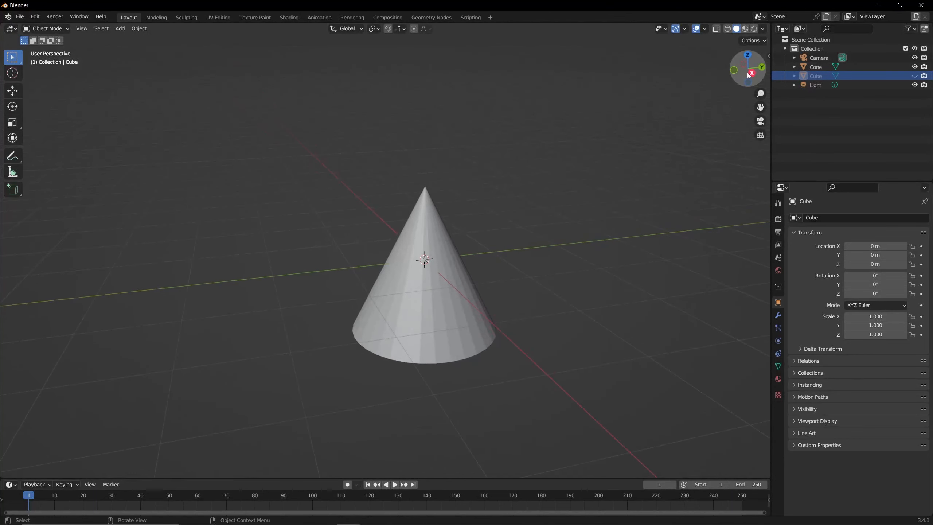
click(453, 270)
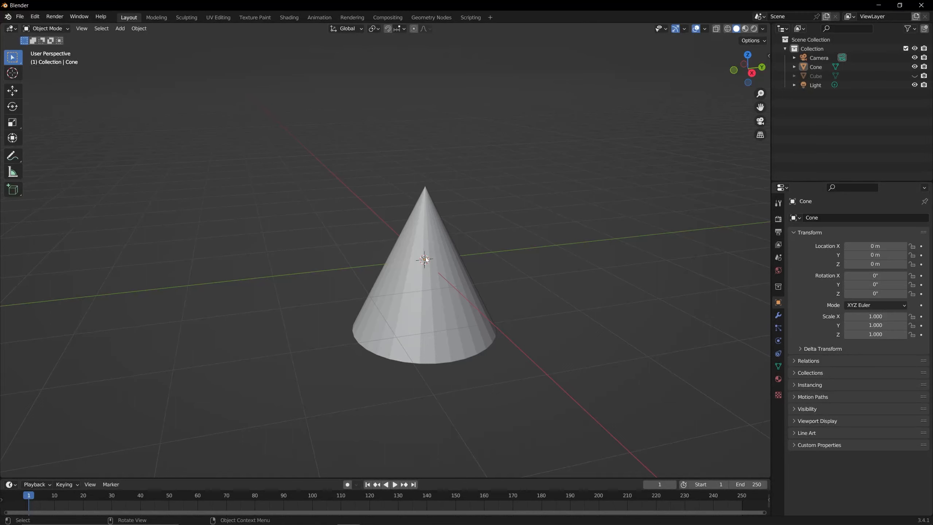
drag(753, 107, 742, 77)
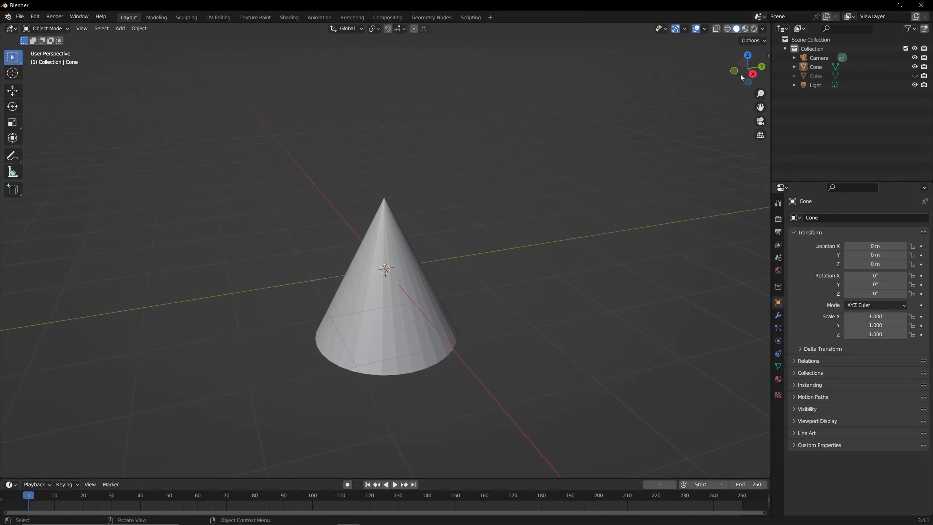
- Place the 3D cursor in empty space beyond the cone, close to the Y axis, and add a second cone mesh there
click(12, 74)
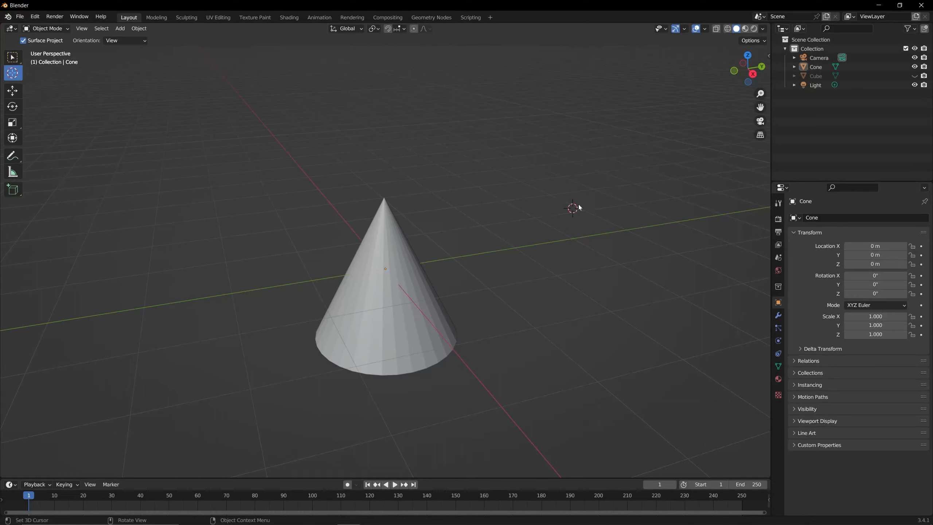
middle_drag(518, 228, 487, 229)
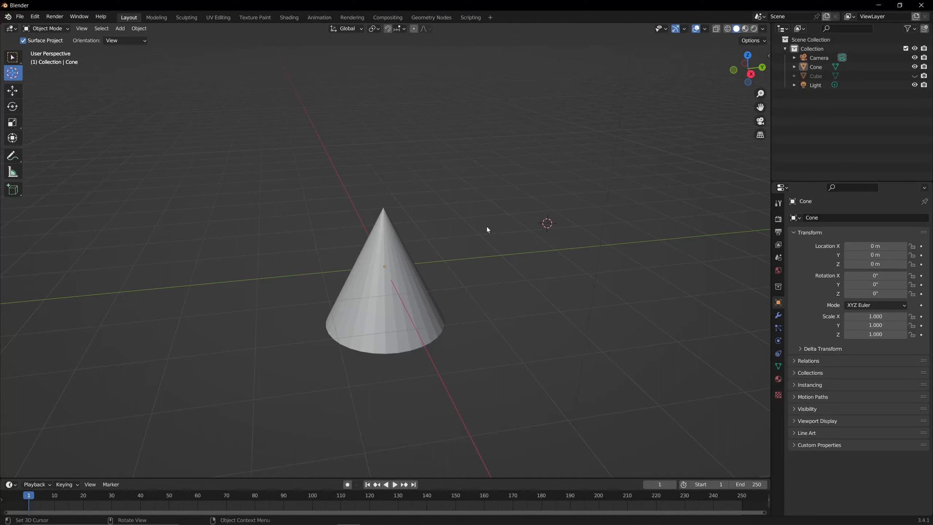
key(shift+a)
mouse_move(488, 227)
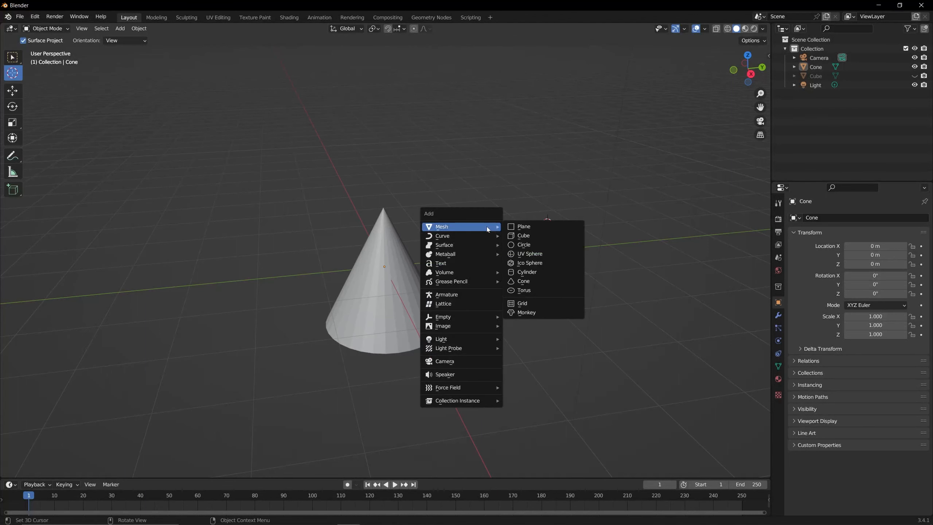
click(525, 281)
middle_drag(542, 239, 532, 241)
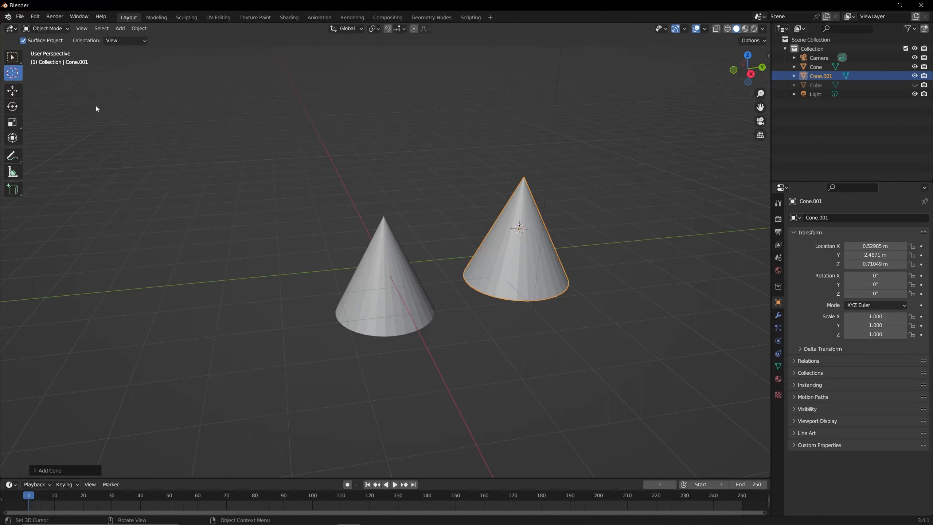
- Switch to box selection and select the two cones alternately in the scene, finishing with nothing selected
click(13, 56)
click(383, 270)
click(503, 244)
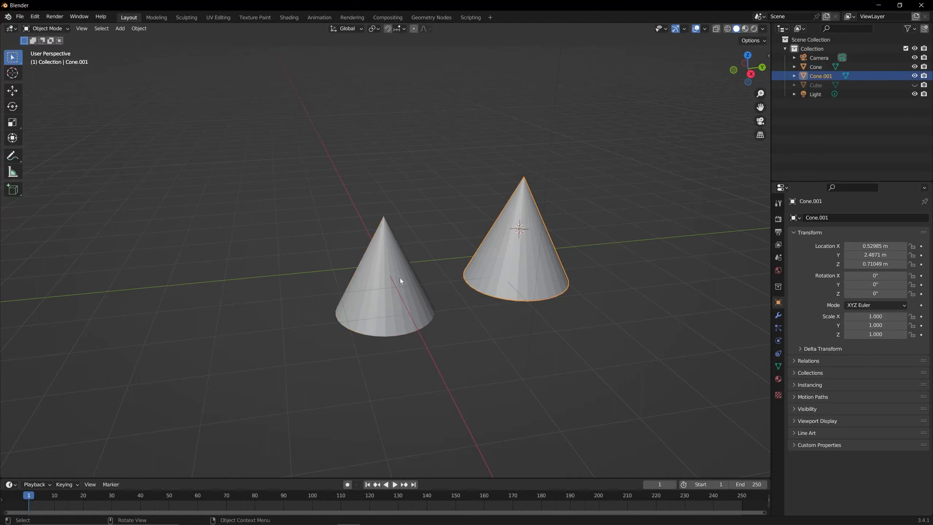
click(399, 278)
click(484, 259)
scroll(389, 255, down, 3)
click(162, 184)
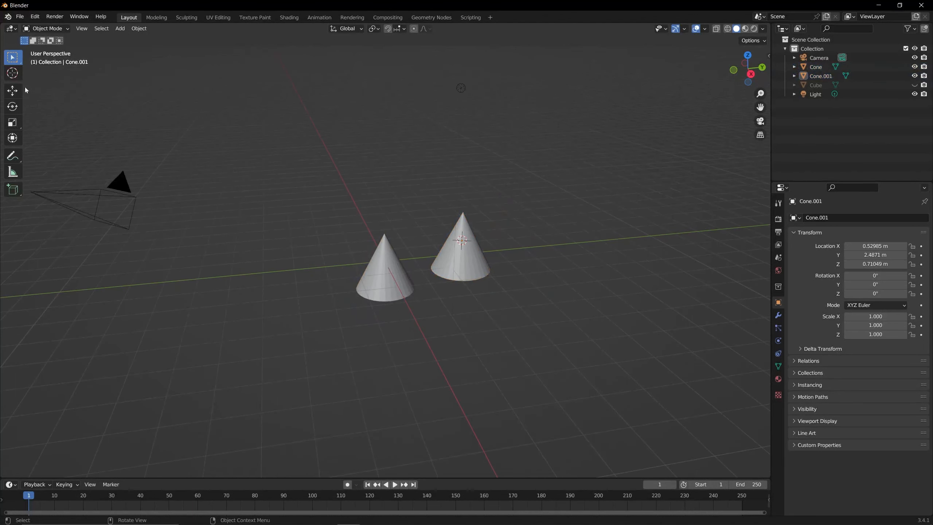
- Activate the Move tool and select the original cone at the world origin to show its axis handles
click(12, 74)
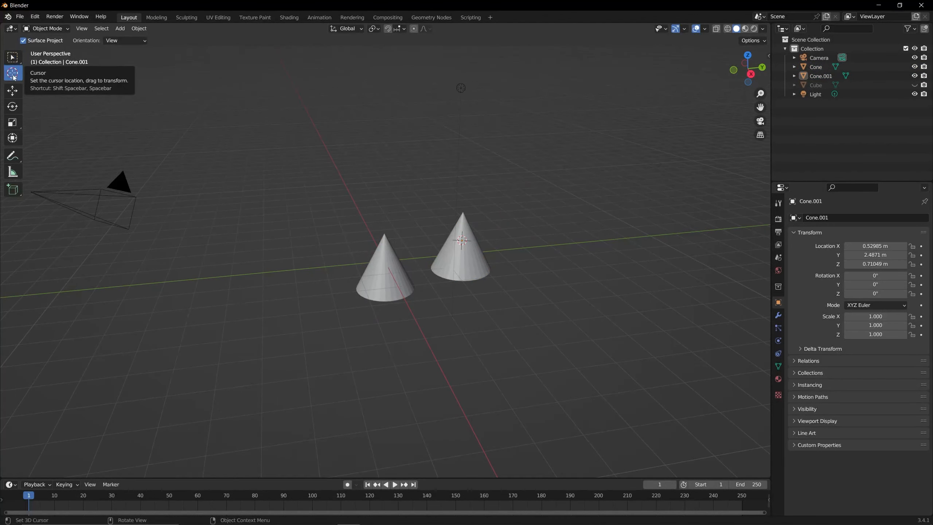
scroll(458, 244, up, 2)
click(14, 61)
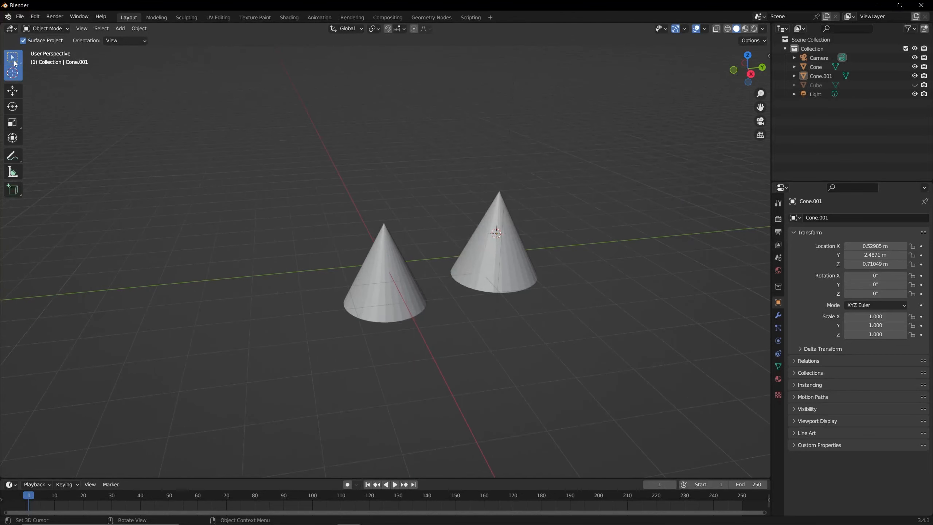
click(14, 75)
click(14, 91)
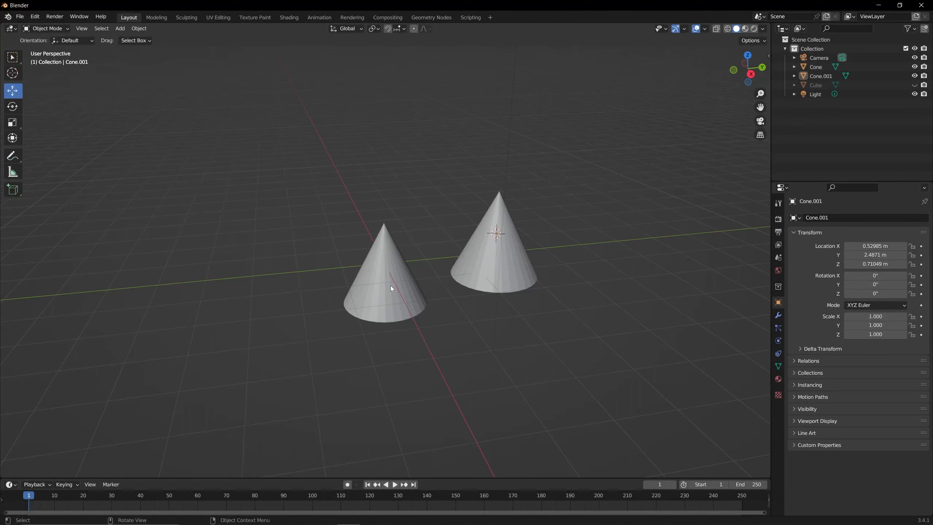
click(390, 274)
scroll(382, 267, up, 3)
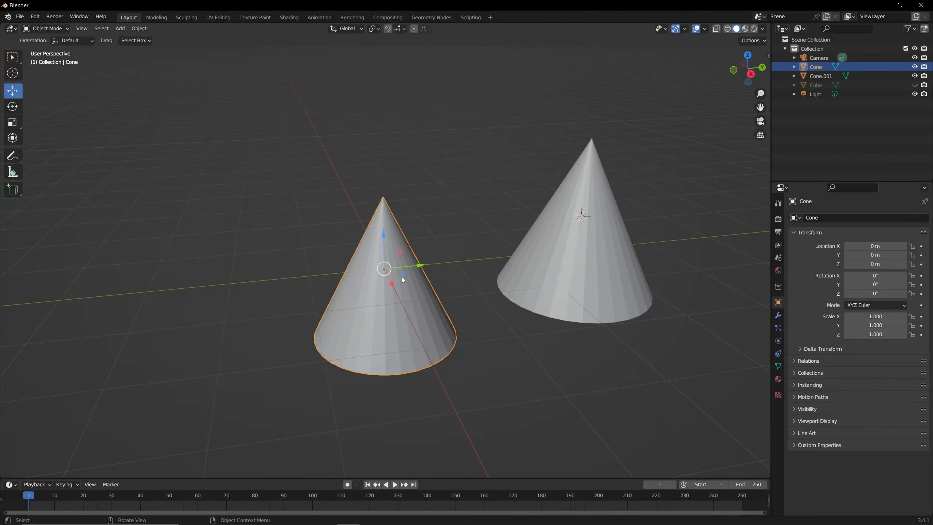
middle_drag(440, 253, 430, 247)
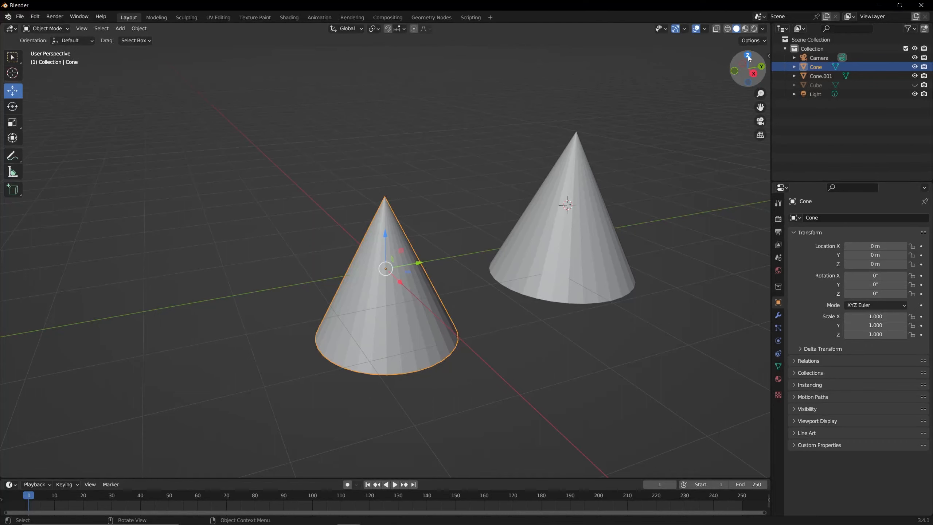
- Orbit around the cones with the navigation gizmo to examine the X, Y and Z axis directions
drag(750, 58, 736, 77)
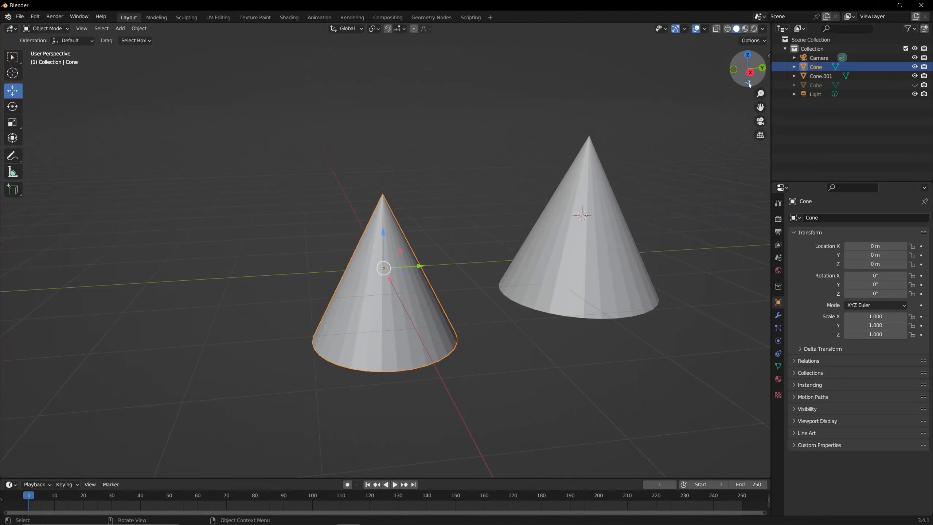
drag(750, 85, 727, 72)
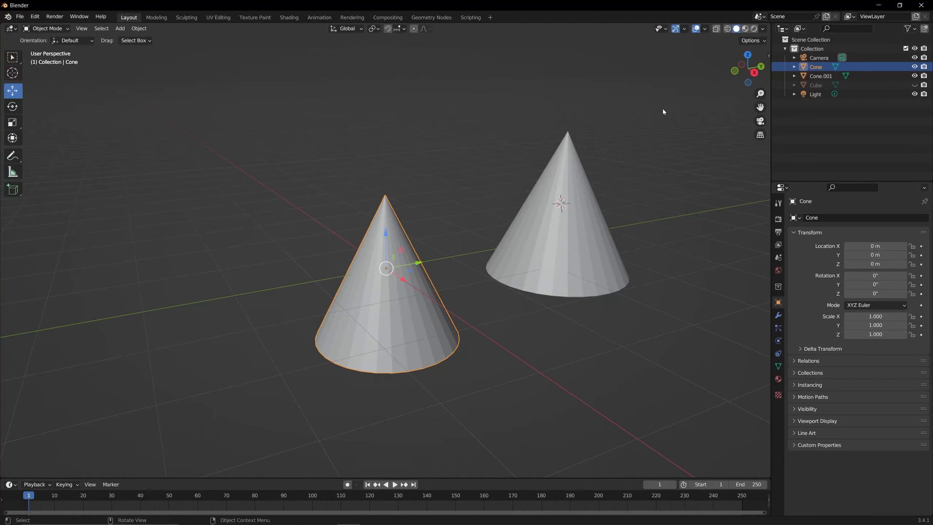
scroll(663, 110, down, 2)
drag(759, 72, 745, 65)
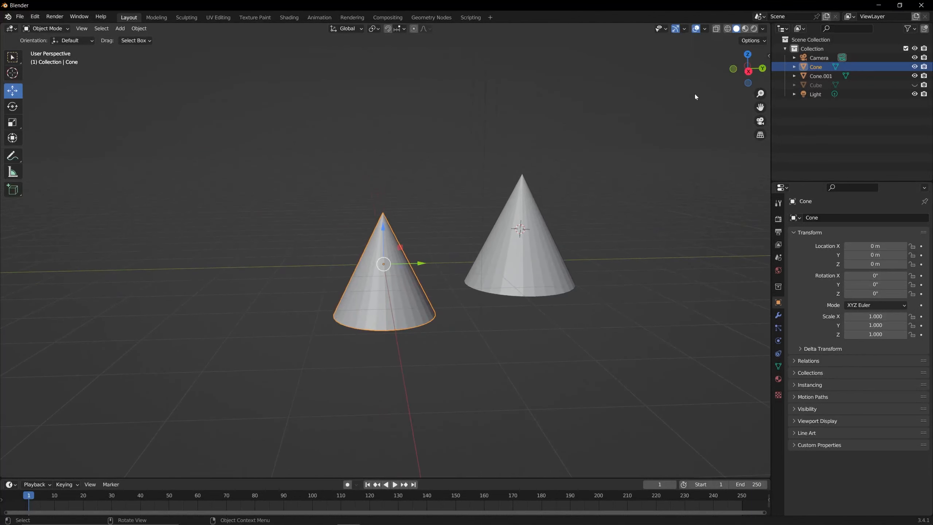
click(13, 156)
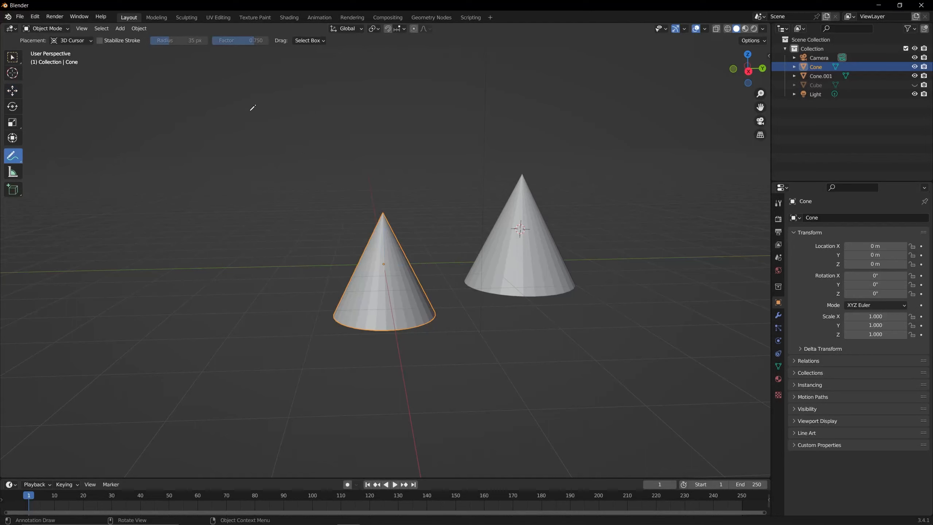
drag(250, 107, 253, 212)
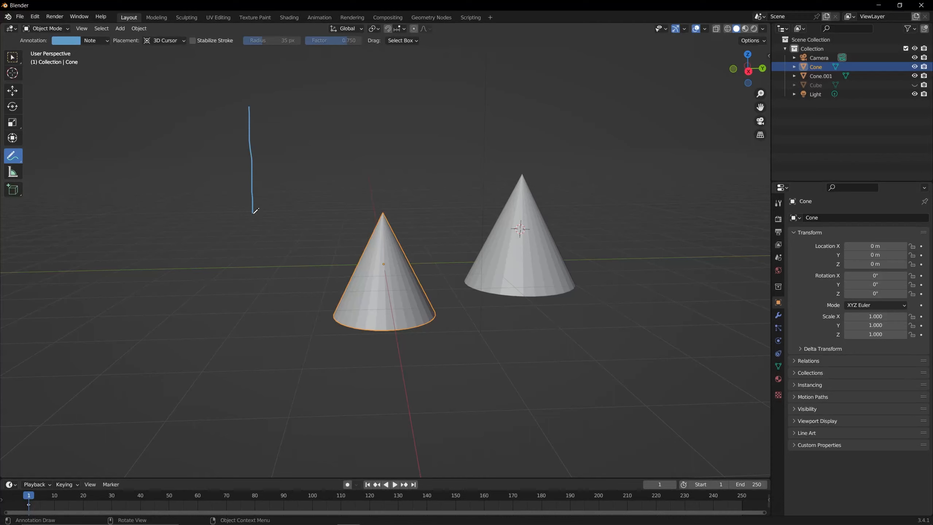
key(ctrl+z)
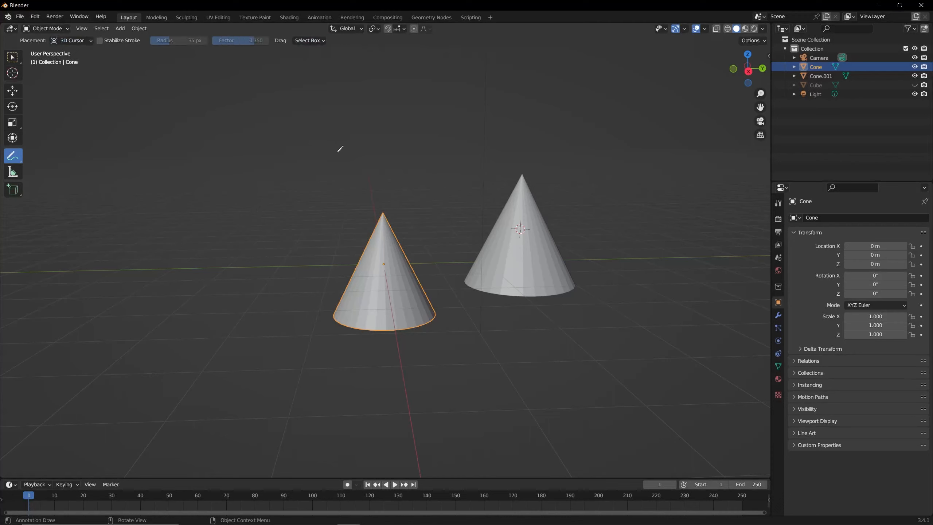
click(12, 90)
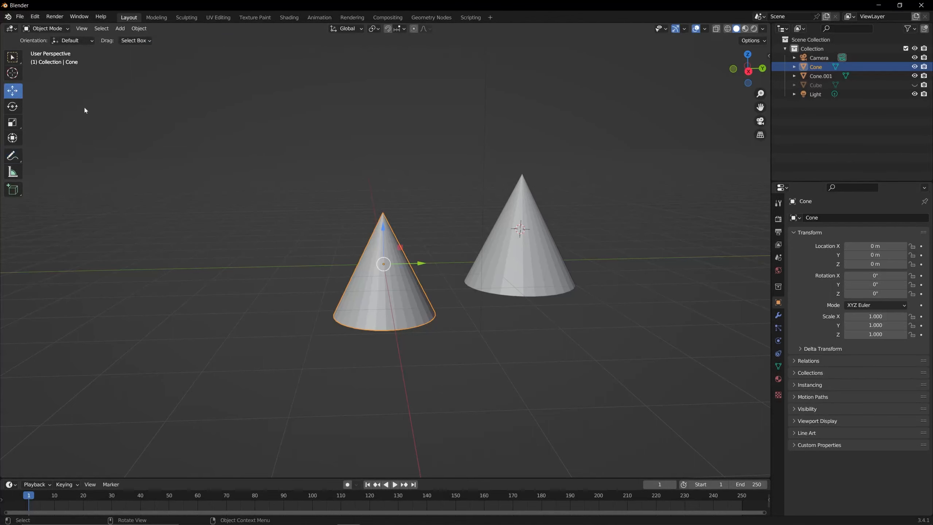
middle_drag(434, 212, 461, 227)
scroll(429, 247, up, 3)
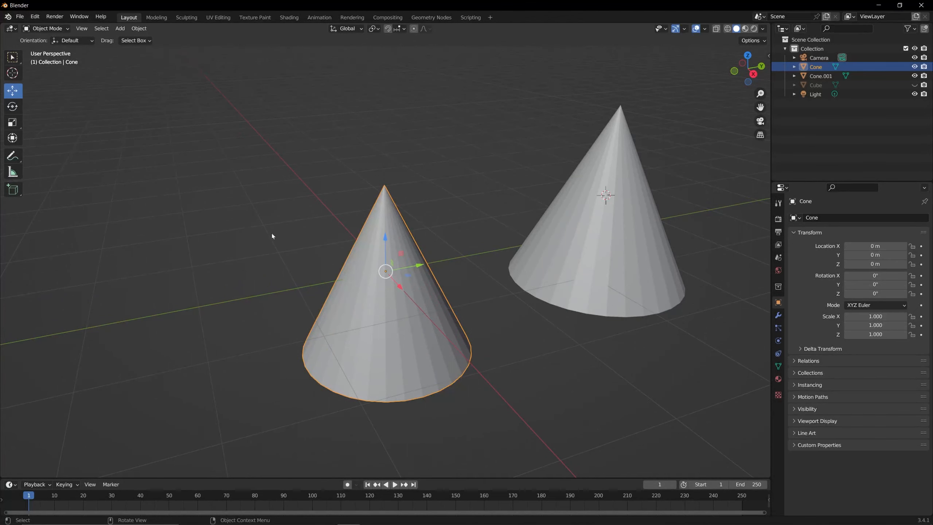
middle_drag(247, 190, 87, 161)
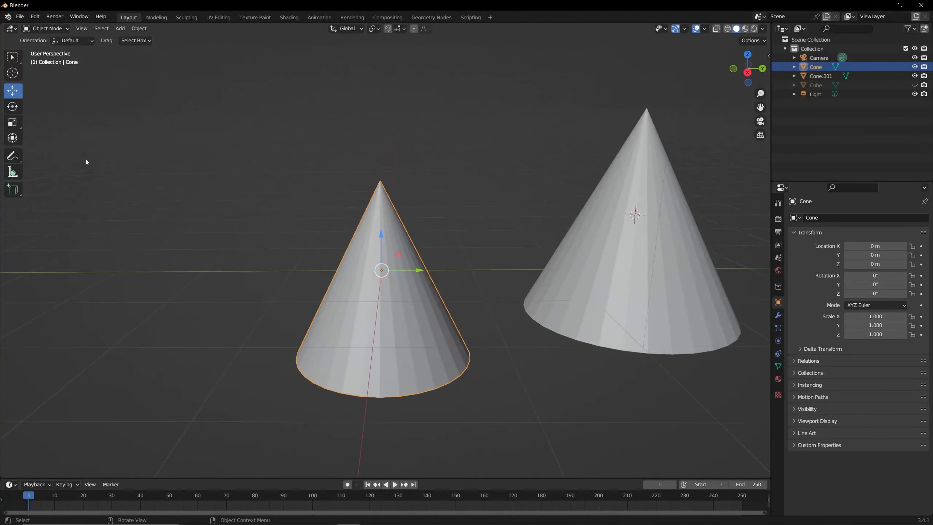
- Sketch freehand annotation arrows beside the original cone for an upward Y axis and a sideways X axis, labelling each one
click(18, 157)
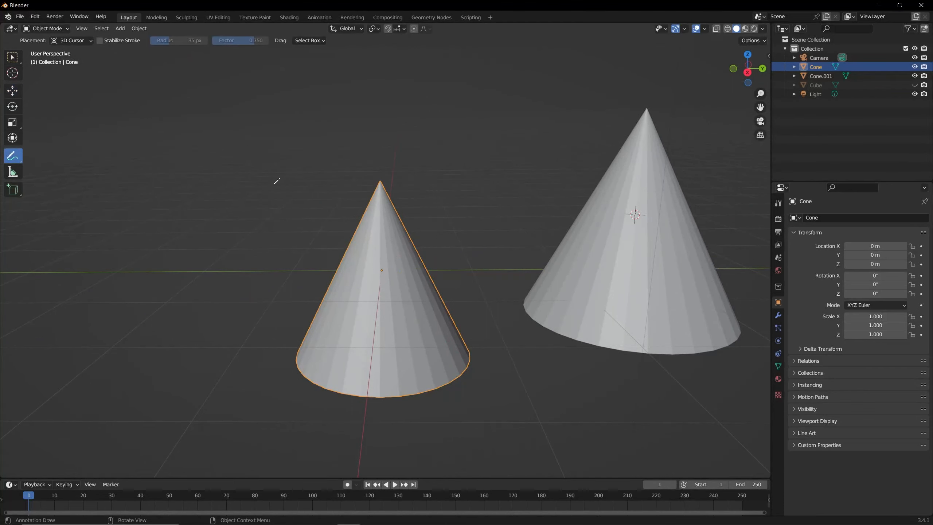
mouse_move(277, 180)
middle_down()
mouse_move(312, 180)
mouse_move(235, 143)
mouse_move(254, 115)
mouse_move(242, 128)
middle_up()
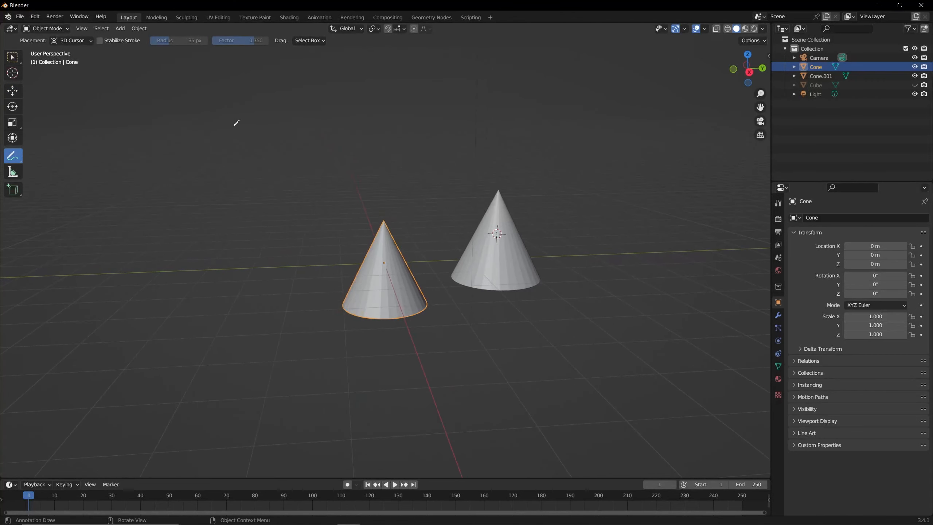
mouse_move(232, 116)
mouse_down()
mouse_move(235, 247)
mouse_move(341, 245)
mouse_up()
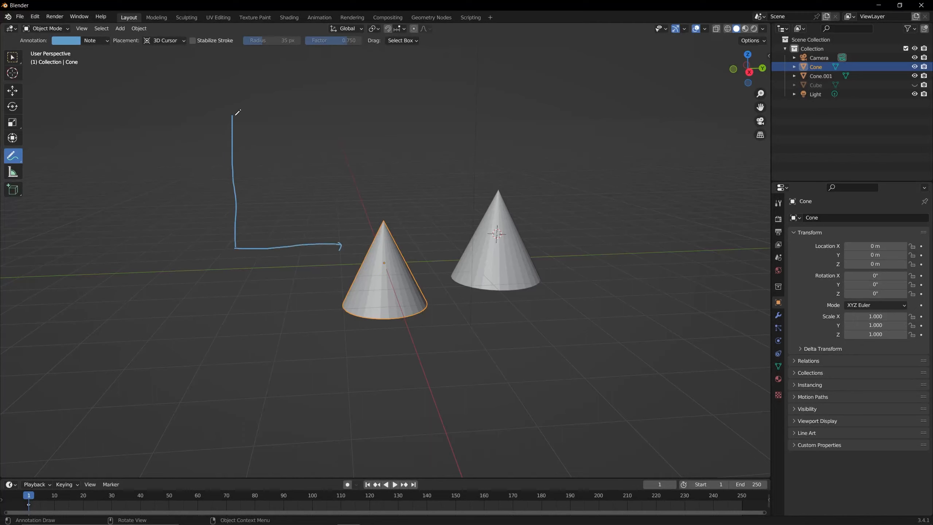
drag(233, 116, 238, 123)
mouse_move(351, 257)
mouse_down()
mouse_move(344, 270)
mouse_move(355, 267)
mouse_up()
mouse_move(222, 101)
mouse_down()
mouse_move(217, 116)
mouse_move(219, 108)
mouse_up()
- Extend the annotation with dashed arrows for the negative axes, labelled -X and -Y
drag(161, 251, 200, 250)
drag(206, 250, 227, 249)
mouse_move(167, 248)
mouse_down()
mouse_move(151, 266)
mouse_move(168, 268)
mouse_up()
drag(233, 250, 234, 299)
mouse_move(234, 303)
mouse_down()
mouse_move(237, 331)
mouse_move(245, 324)
mouse_move(262, 351)
mouse_move(266, 342)
mouse_up()
- Erase the entire axis sketch with the Annotate Eraser
drag(16, 161, 14, 159)
click(13, 159)
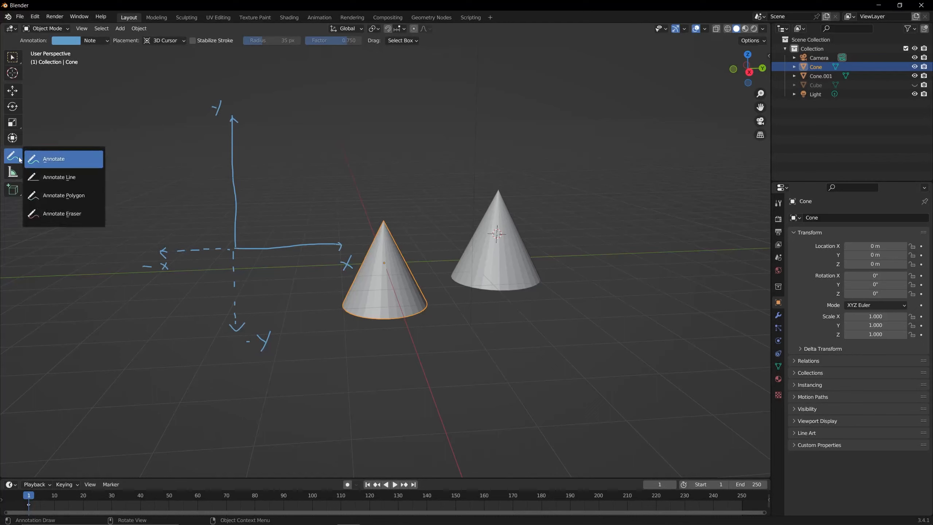
click(73, 215)
mouse_move(226, 109)
mouse_down()
mouse_move(235, 139)
mouse_move(224, 233)
mouse_move(233, 312)
mouse_move(245, 294)
mouse_move(356, 254)
mouse_up()
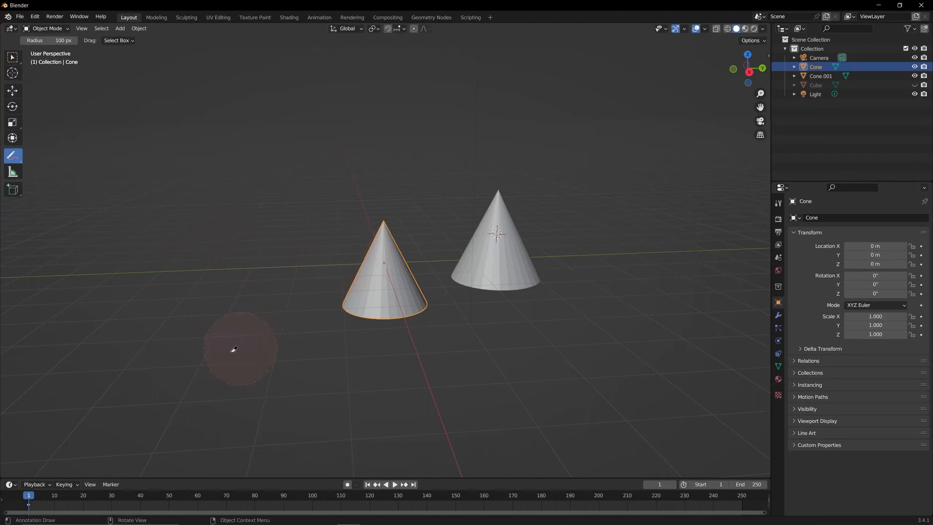
- Move the original cone slightly along the Y axis with the Move tool, to about 0.064 m
click(13, 91)
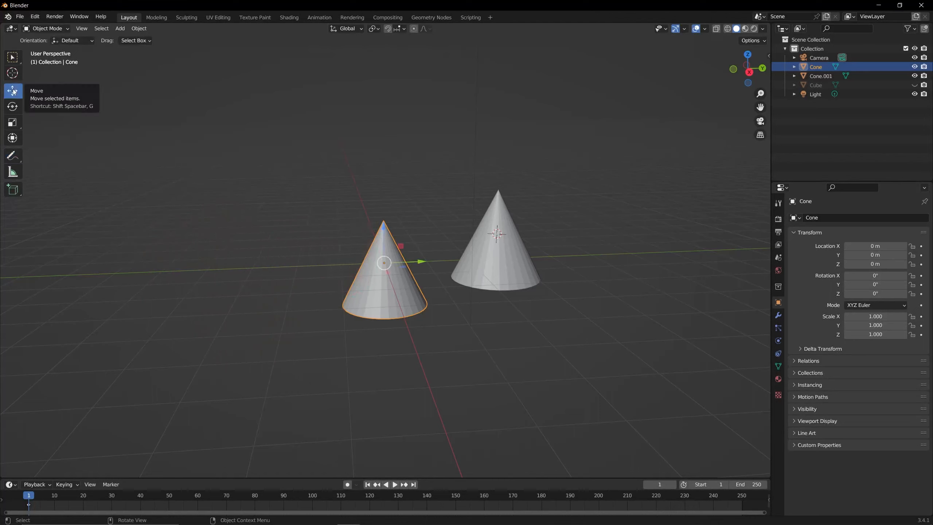
middle_drag(390, 210, 419, 243)
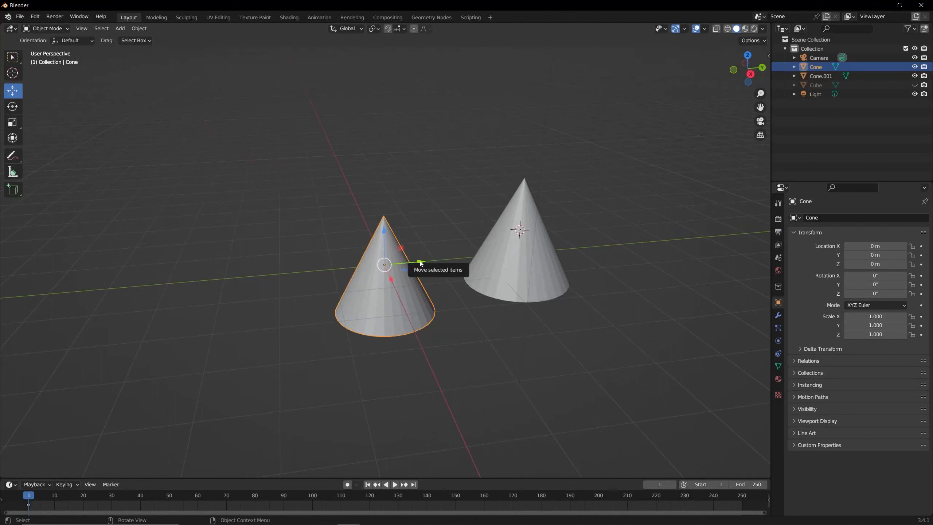
mouse_move(421, 263)
mouse_down()
mouse_move(443, 262)
mouse_move(425, 262)
mouse_up()
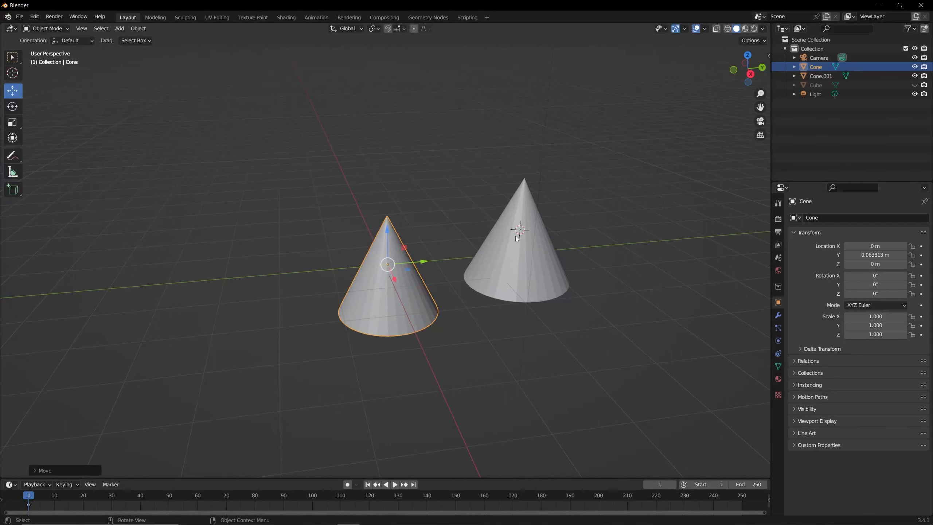
- Select and deselect the second cone, briefly toggling the hidden cube's viewport visibility in between
click(528, 225)
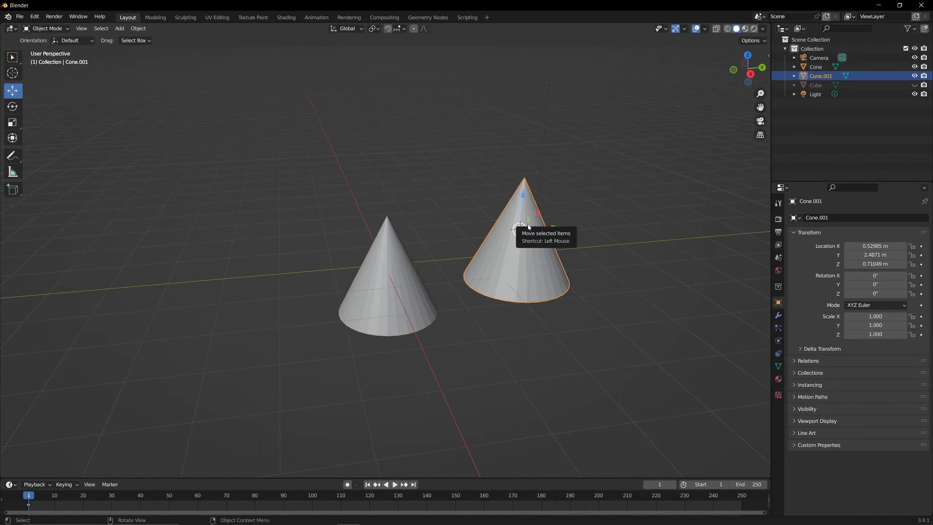
click(915, 85)
click(914, 85)
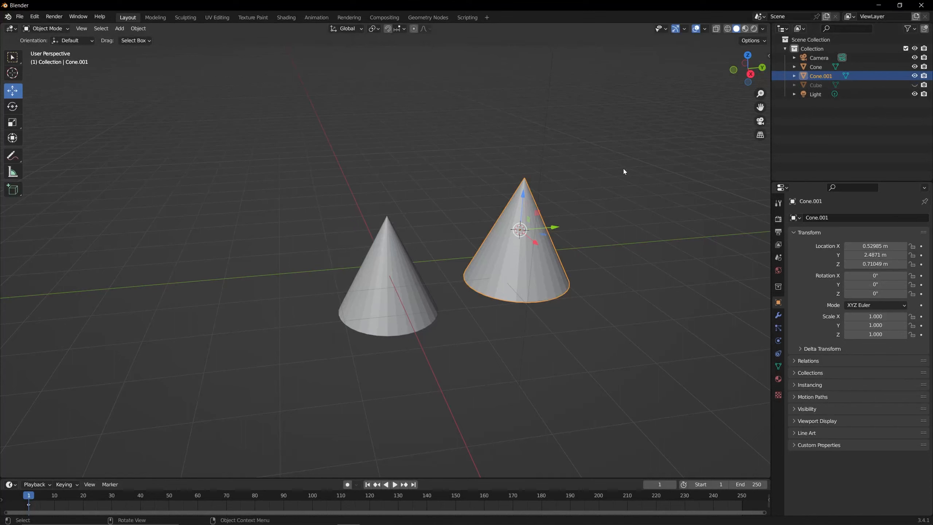
click(588, 205)
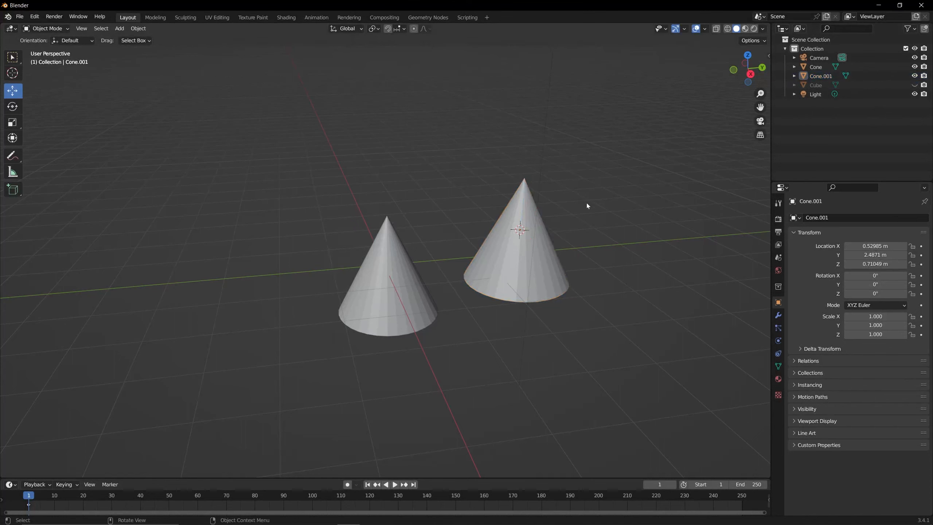
click(542, 235)
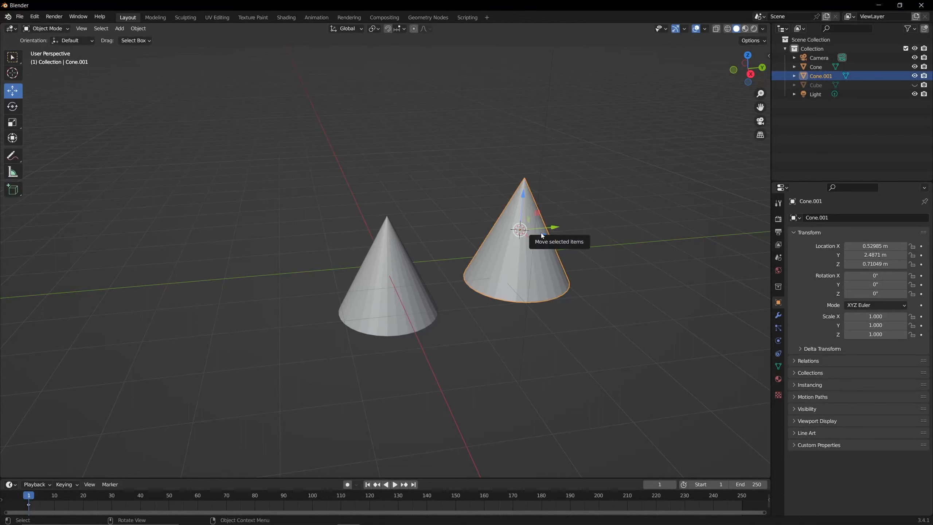
click(602, 212)
- Select the second cone and delete it from the scene
click(545, 248)
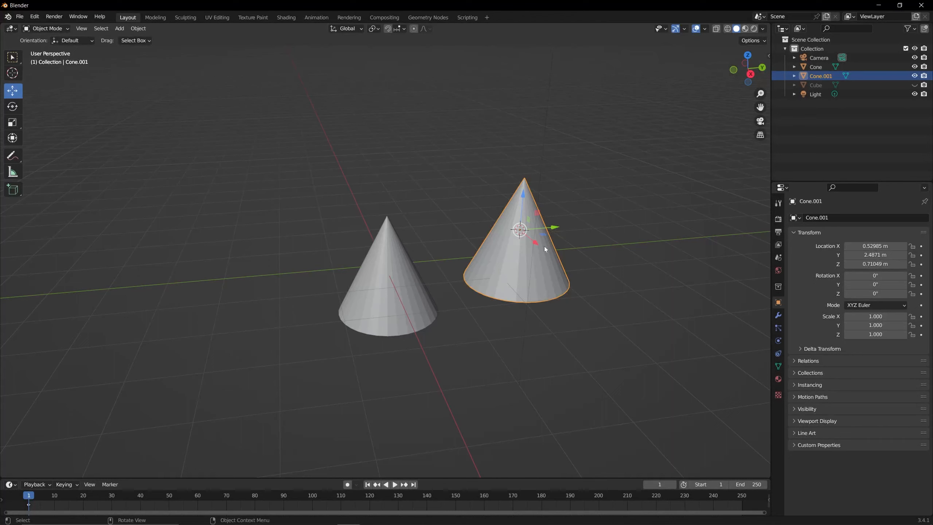
key(x)
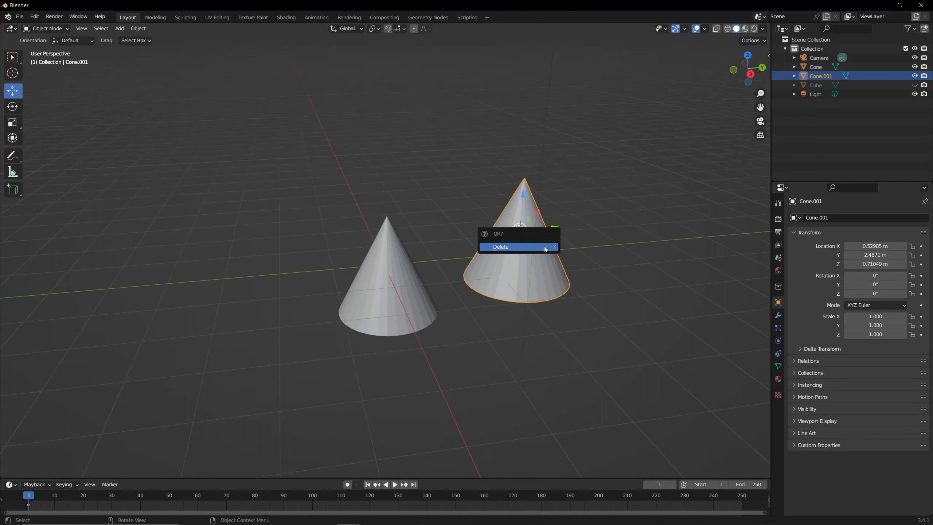
click(513, 247)
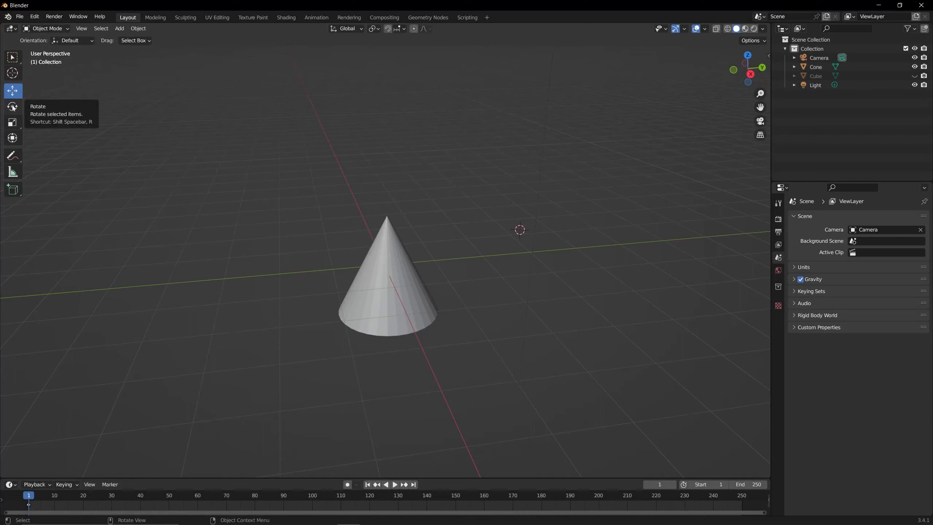
- Move the cone with the Move tool to about X -0.383 m, Y 0.152 m and Z 0.454 m
click(394, 276)
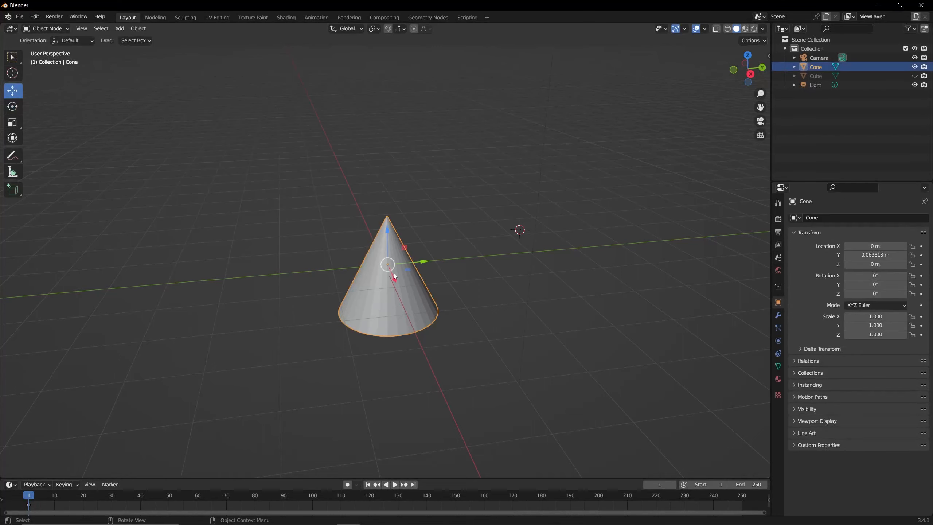
middle_drag(381, 242, 352, 207)
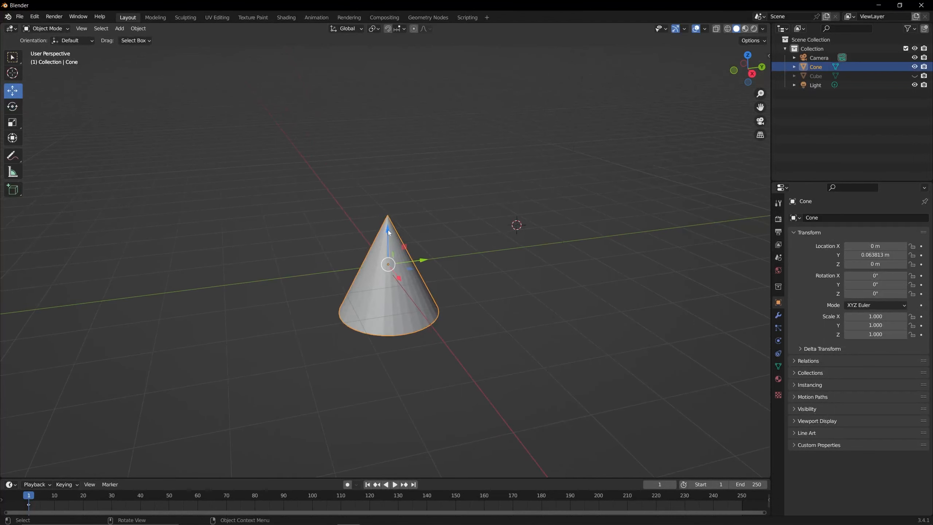
drag(388, 231, 382, 214)
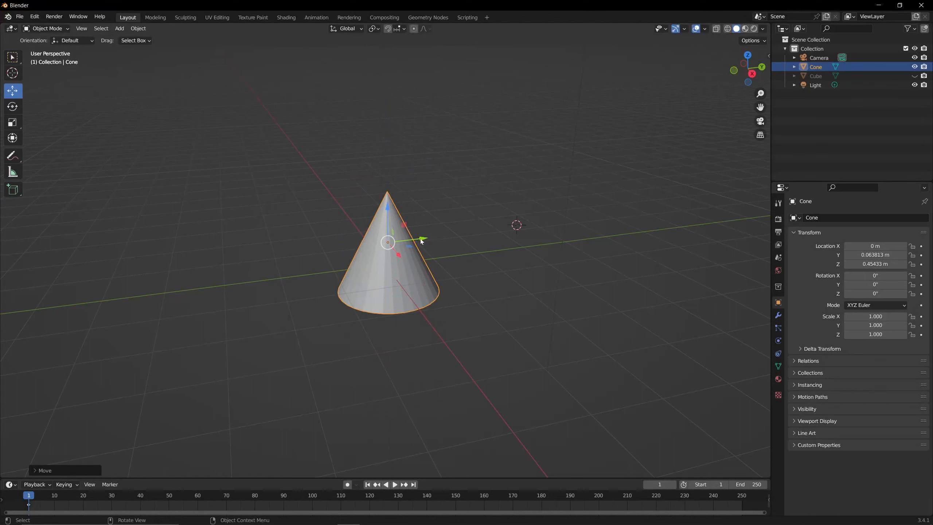
drag(423, 240, 424, 272)
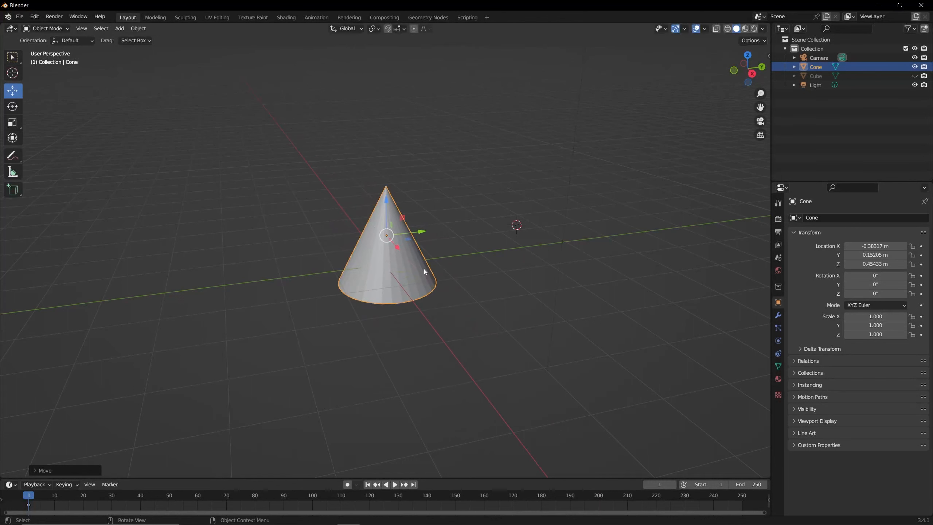
- Rotate the cone slightly about the X axis with the Rotate tool, to about 3.4°
click(16, 109)
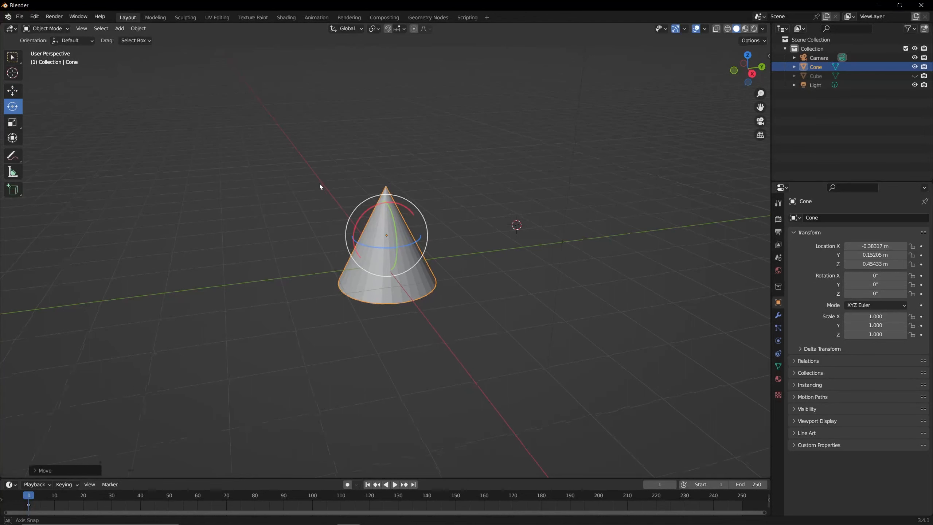
scroll(322, 188, up, 3)
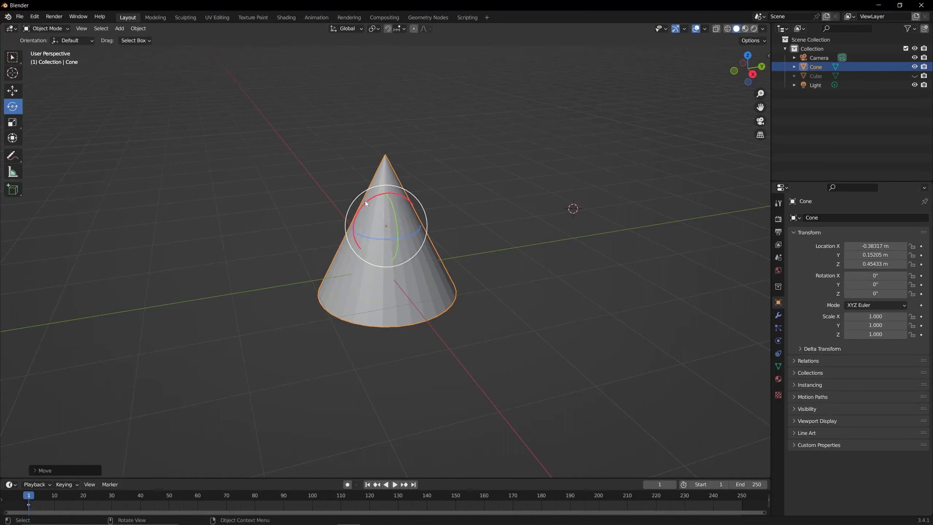
mouse_move(368, 202)
mouse_down()
mouse_move(364, 212)
mouse_move(371, 206)
mouse_up()
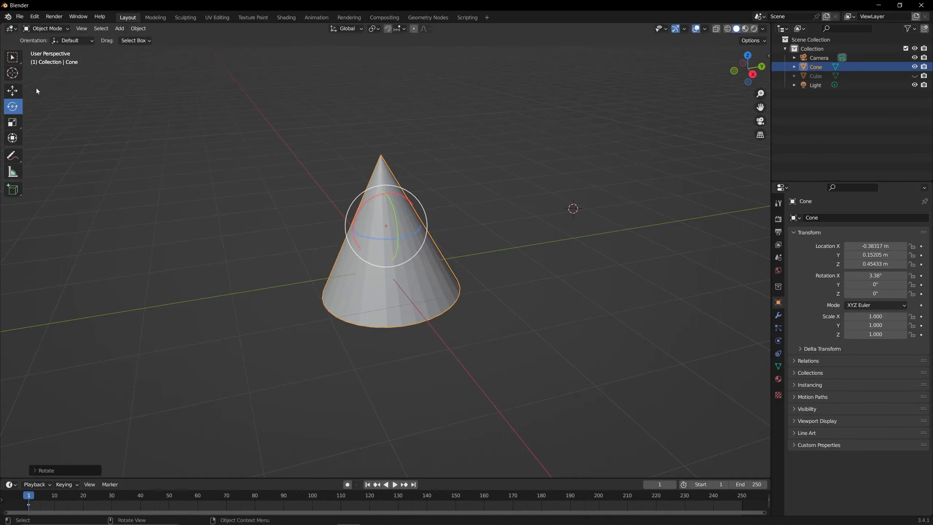
- Tilt the cone further about the X axis with the Rotate tool, to about 17.1°
click(12, 91)
middle_drag(411, 211, 407, 232)
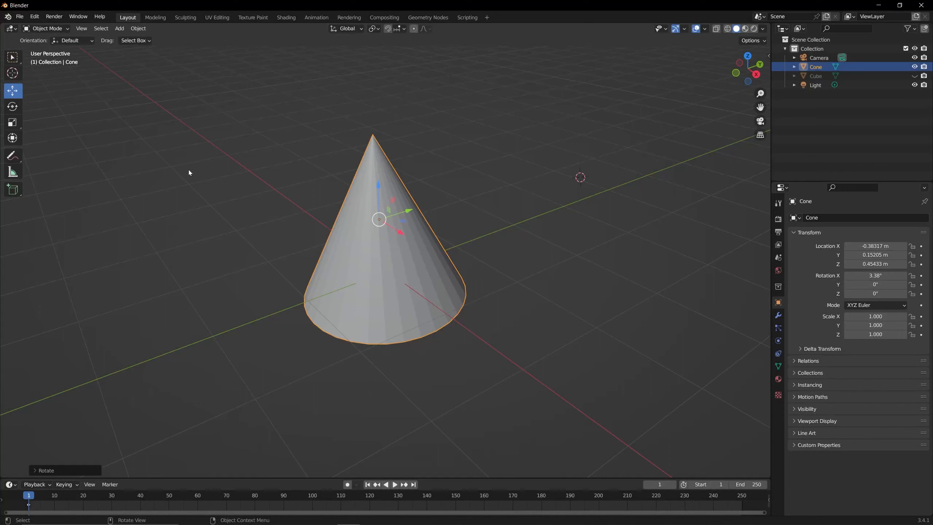
click(12, 107)
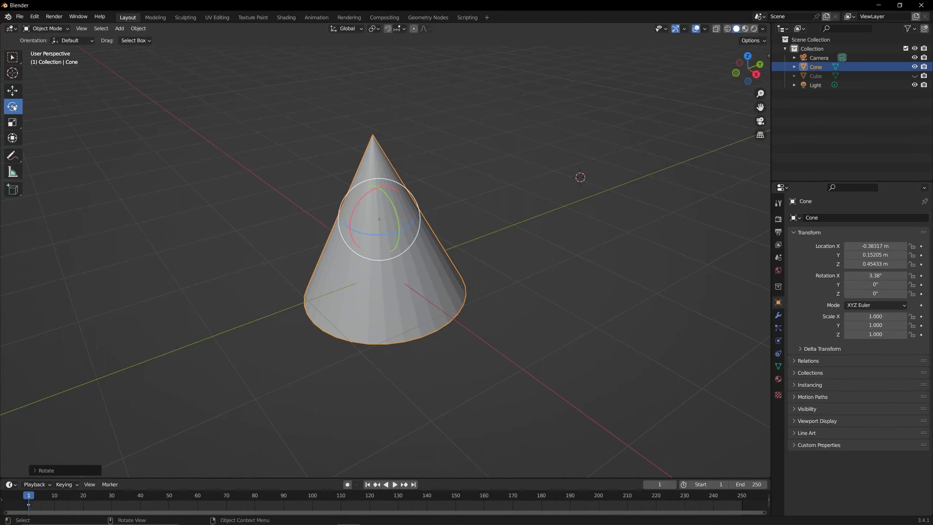
mouse_move(312, 186)
middle_down()
mouse_move(281, 184)
mouse_move(300, 188)
middle_up()
scroll(282, 185, up, 2)
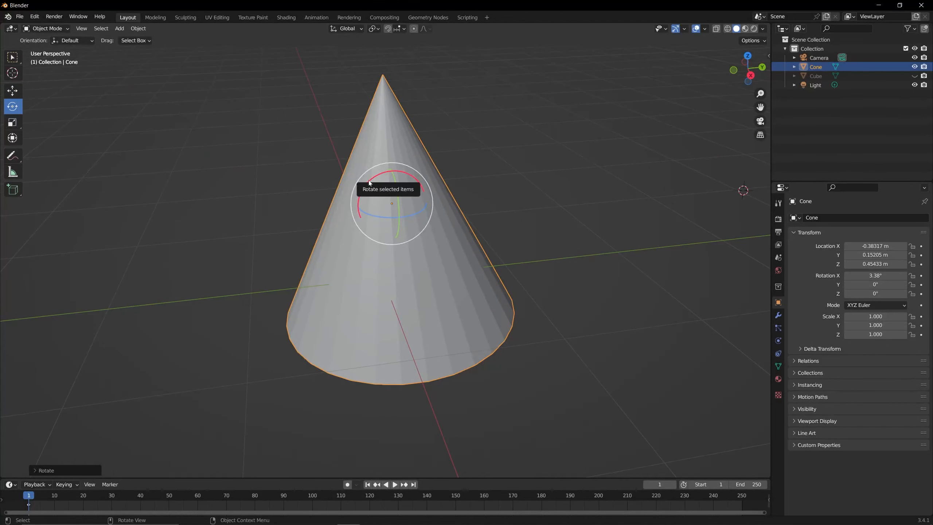
scroll(369, 182, down, 3)
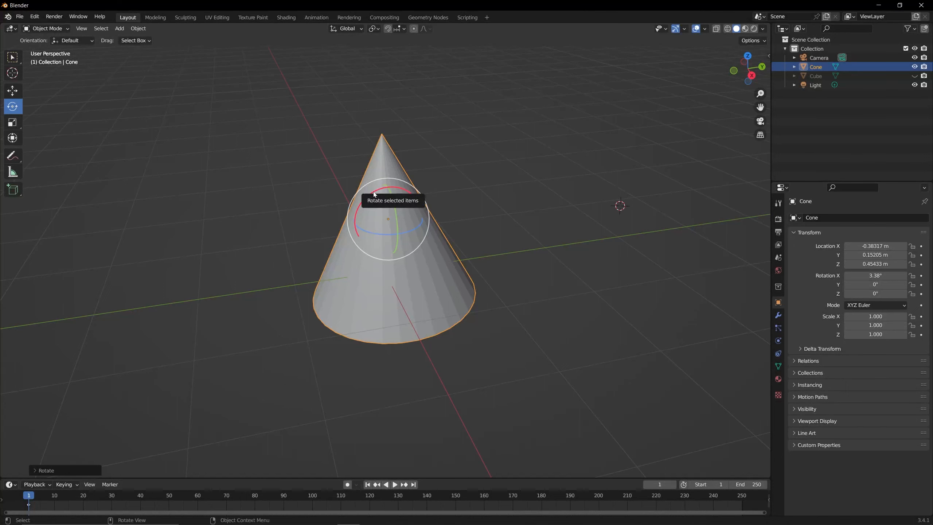
drag(375, 194, 382, 212)
- Rotate the cone about the remaining axes until its rotation is about X 11.7°, Y 5.7° and Z -17.4°
mouse_move(407, 202)
middle_down()
mouse_move(430, 200)
mouse_move(407, 201)
middle_up()
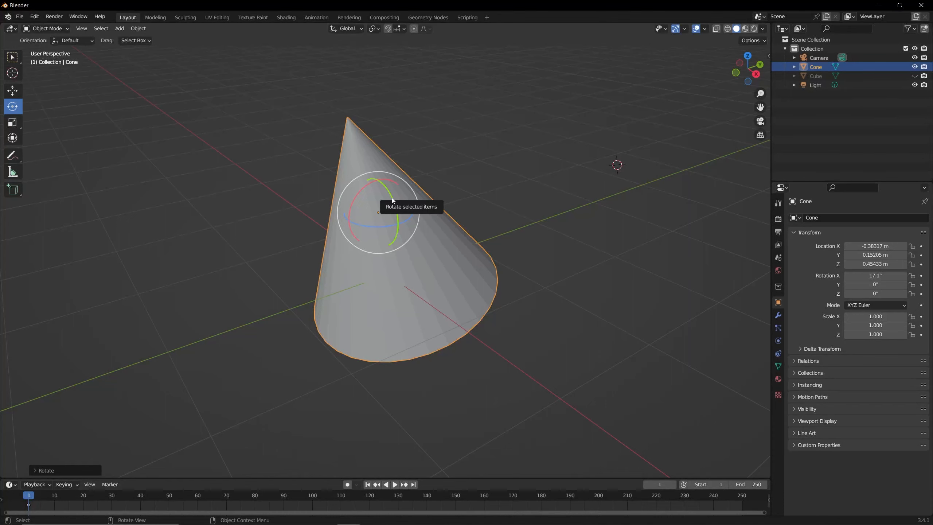
drag(392, 201, 416, 185)
middle_drag(418, 186, 409, 192)
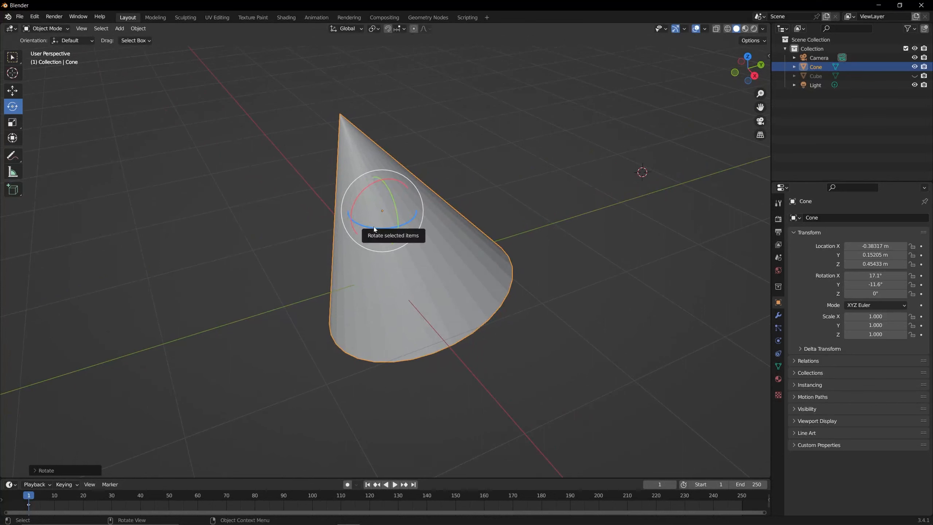
mouse_move(375, 230)
mouse_down()
mouse_move(383, 223)
mouse_move(390, 239)
mouse_move(369, 244)
mouse_move(385, 245)
mouse_move(362, 243)
mouse_up()
mouse_move(392, 194)
mouse_down()
mouse_move(397, 206)
mouse_move(408, 200)
mouse_move(386, 206)
mouse_up()
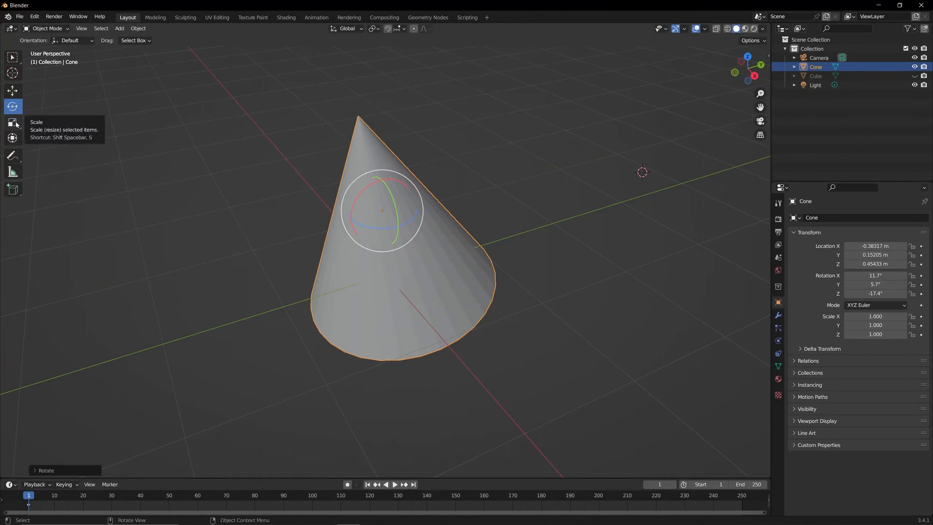
- Stretch the cone along the global Z axis with the Scale tool, to a Z scale of about 1.284
click(16, 124)
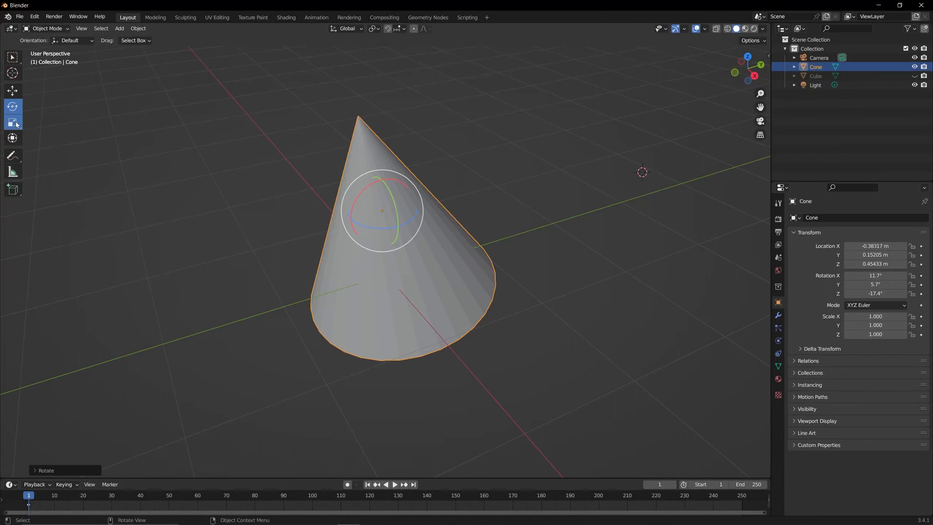
middle_drag(368, 203, 443, 208)
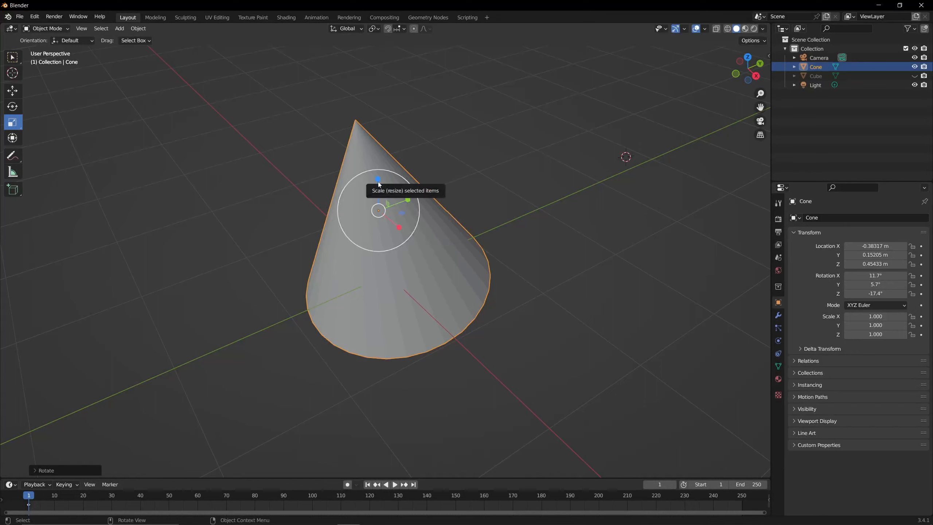
scroll(241, 184, down, 2)
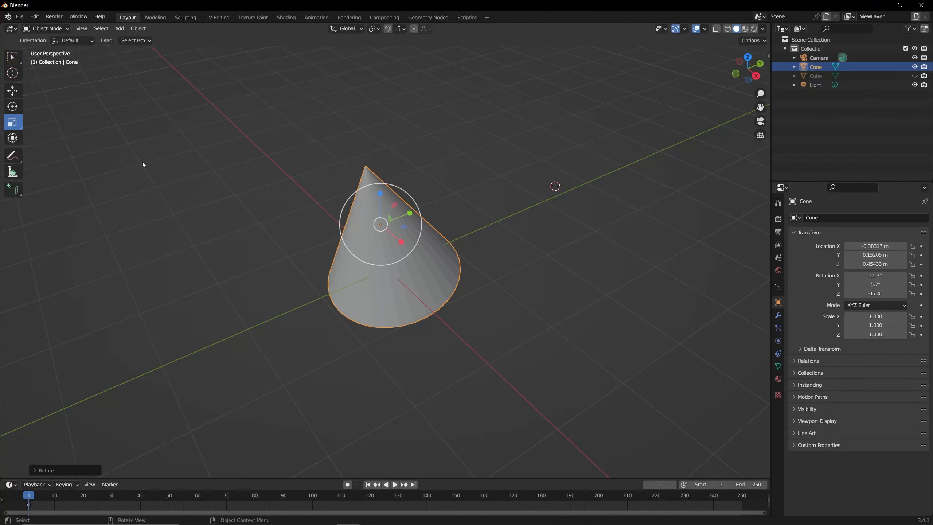
middle_drag(390, 193, 346, 180)
middle_drag(407, 188, 389, 199)
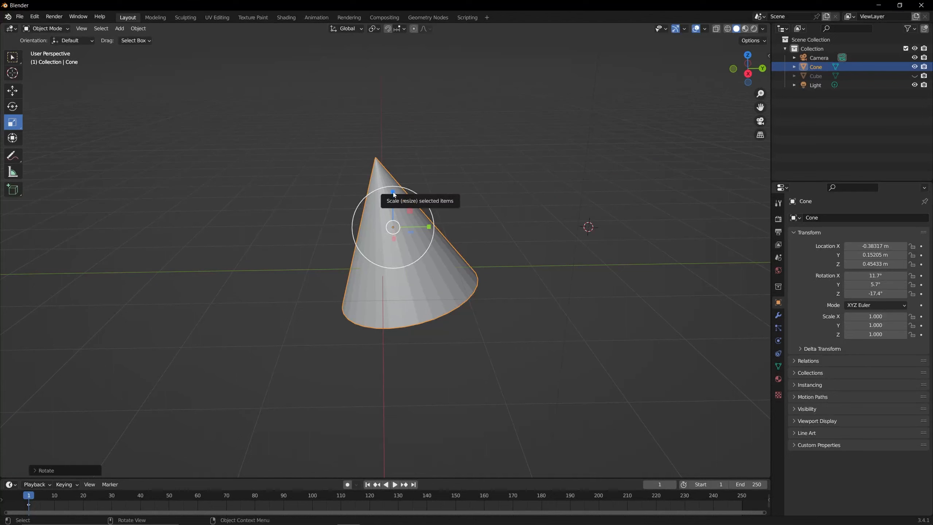
mouse_move(393, 191)
mouse_down()
mouse_move(385, 160)
mouse_move(389, 179)
mouse_up()
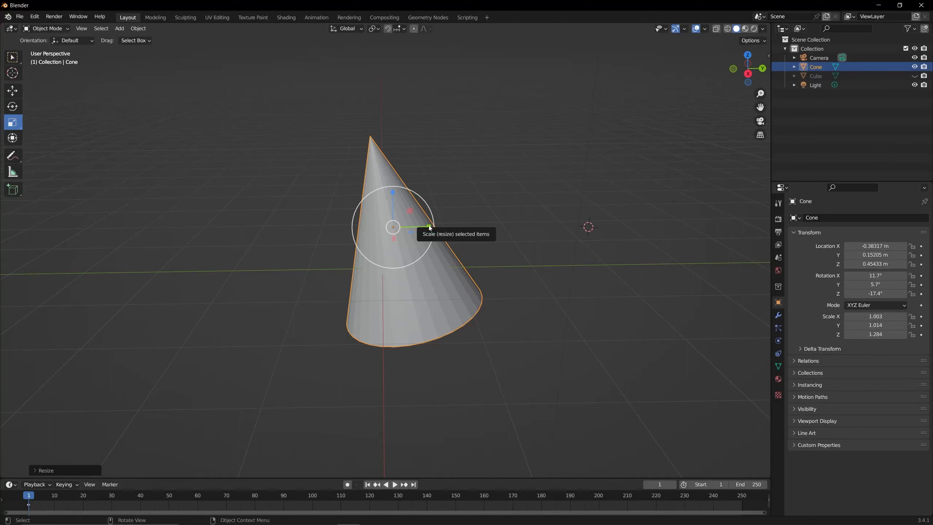
- Enlarge the cone along the global Y and X axes to a scale of about 1.585, 1.512 and 1.319
drag(429, 227, 448, 229)
middle_drag(412, 234, 439, 232)
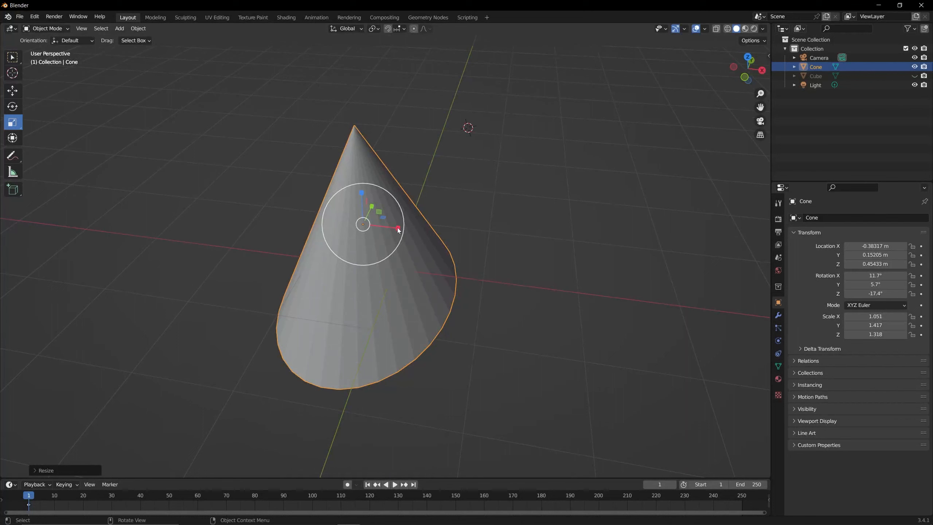
mouse_move(398, 230)
mouse_down()
mouse_move(409, 229)
mouse_move(403, 231)
mouse_up()
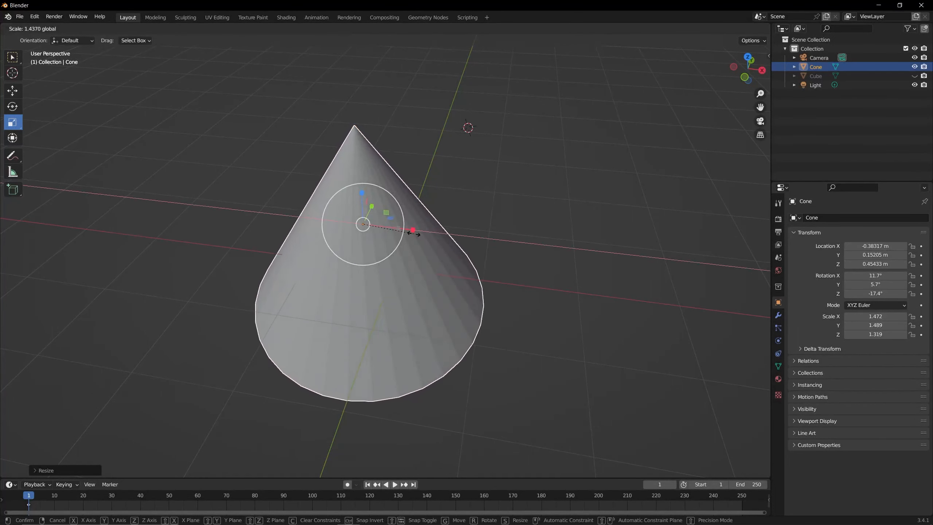
click(418, 237)
middle_drag(417, 235, 385, 240)
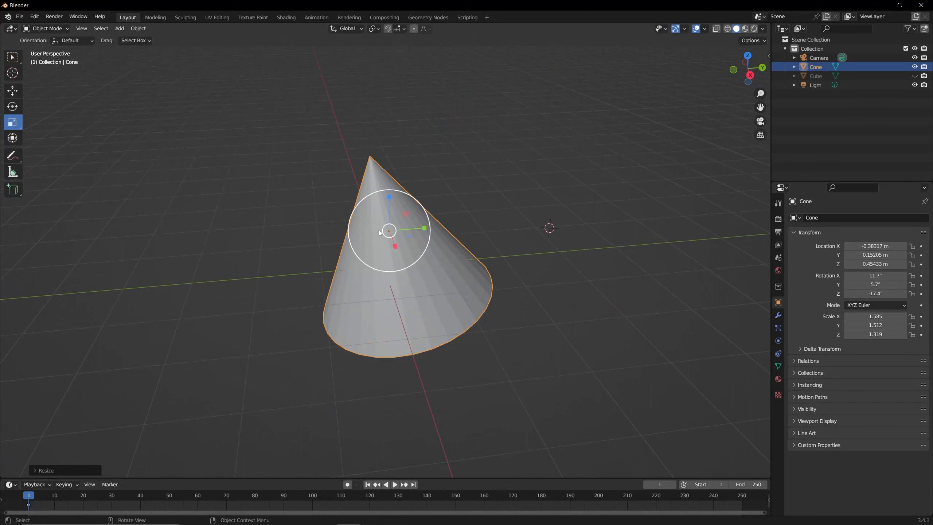
- Compare the Transform tool's gizmo on the cone with the separate Move, Rotate and Scale gizmos
click(12, 139)
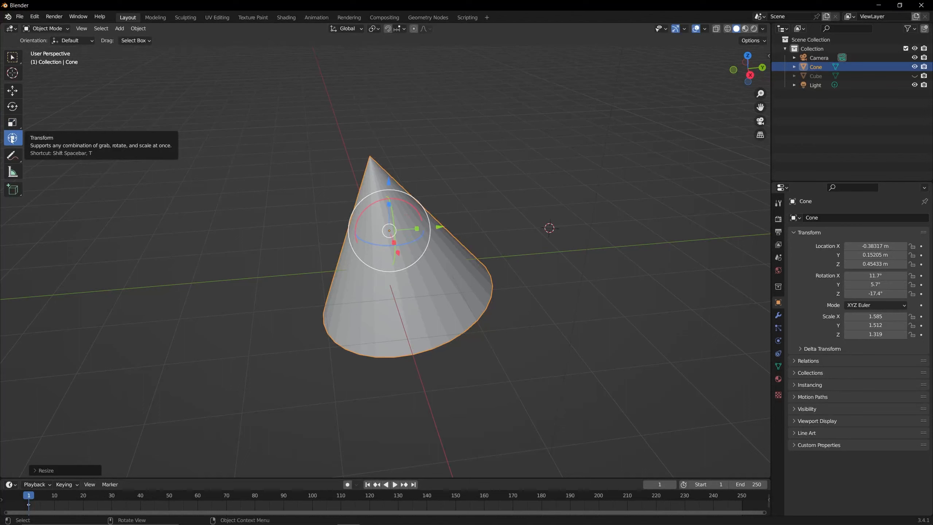
click(12, 91)
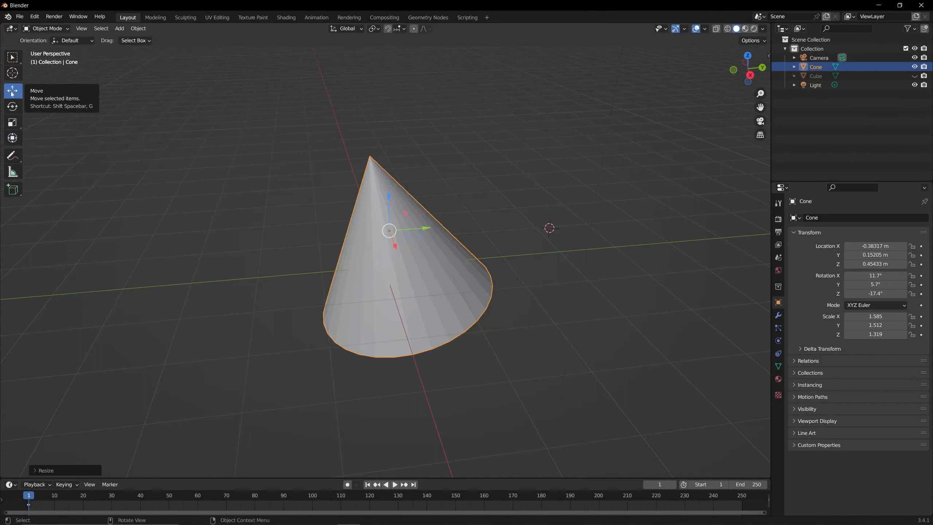
click(12, 106)
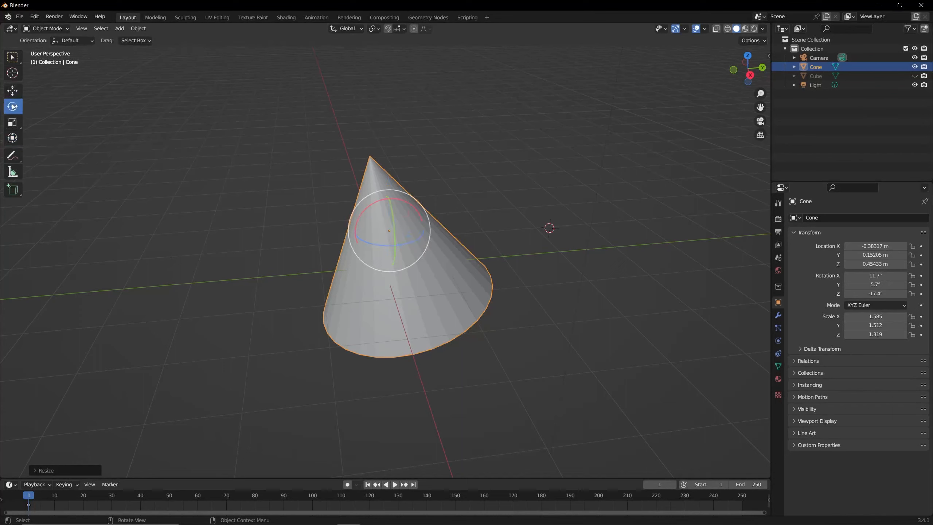
click(12, 125)
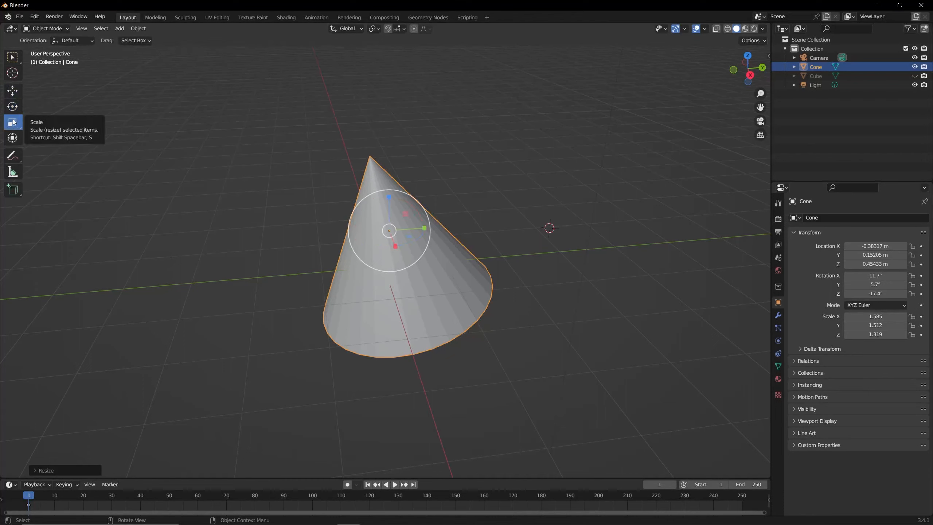
click(12, 91)
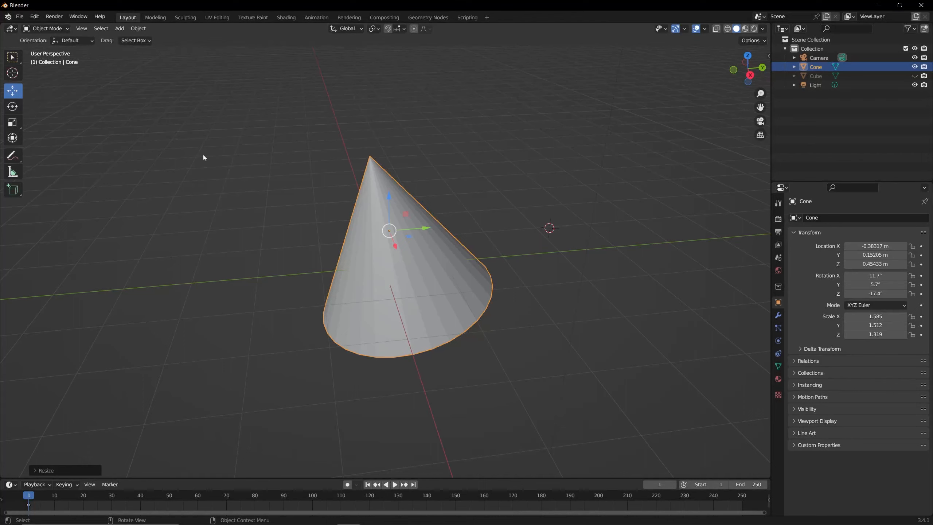
click(12, 106)
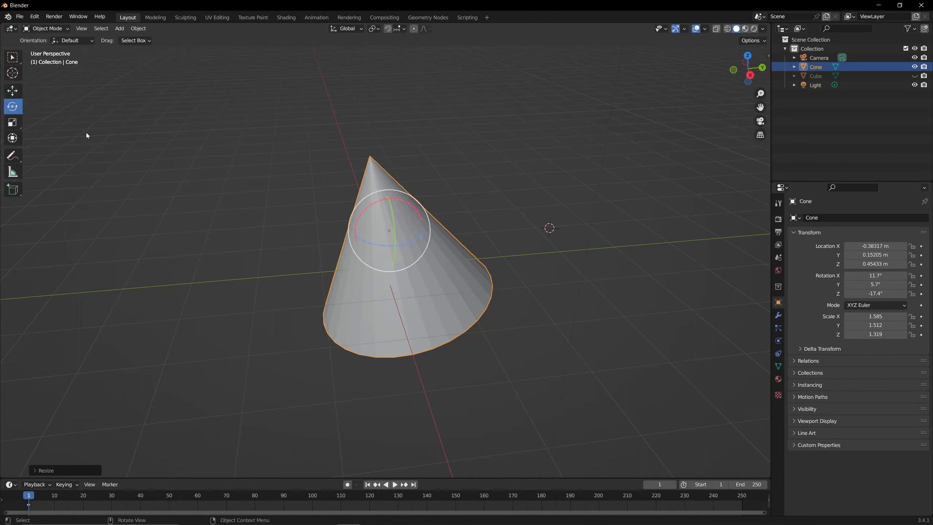
click(19, 120)
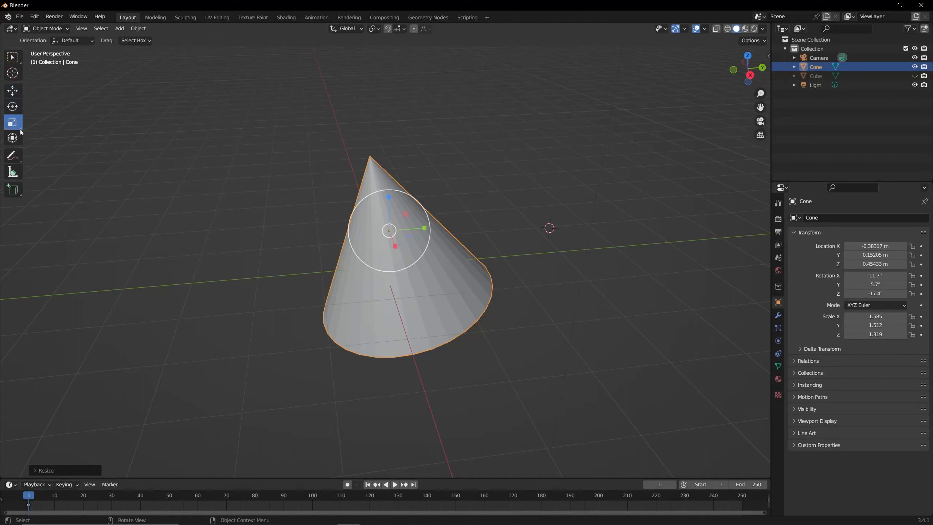
- Adjust the cone with the Transform tool to Z about 0.435 m, rotation about 8.85°, 4.8°, -17.7° and scale about 1.584, 1.509, 1.256
click(13, 138)
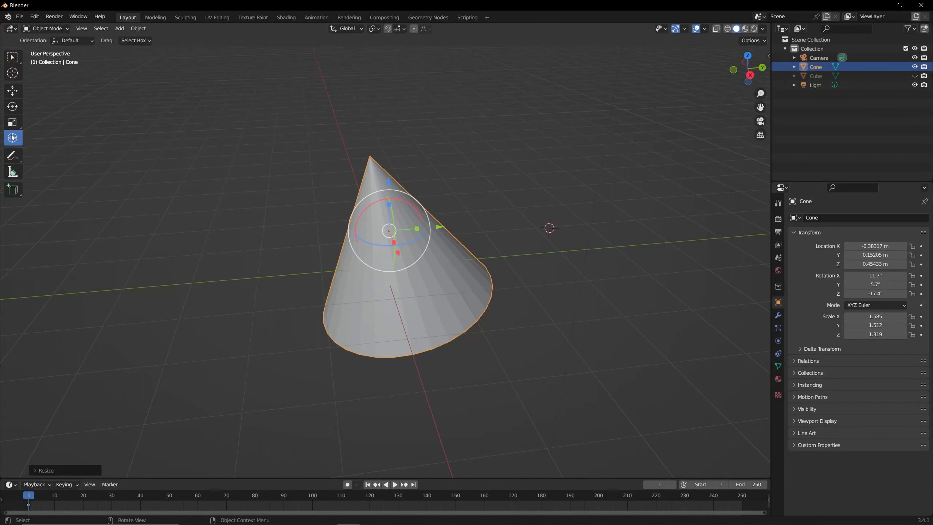
middle_drag(409, 165, 434, 172)
scroll(414, 173, up, 3)
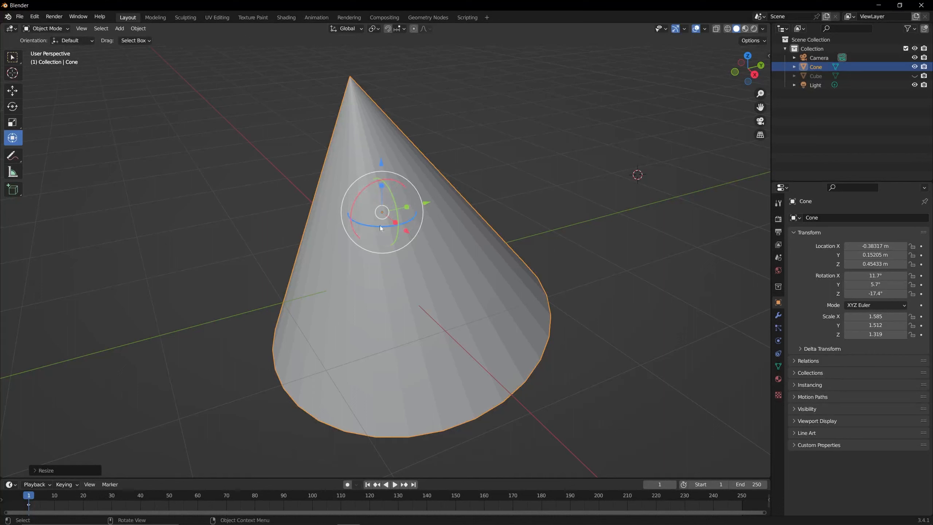
mouse_move(381, 187)
mouse_down()
mouse_move(382, 173)
mouse_move(370, 192)
mouse_move(383, 164)
mouse_move(378, 125)
mouse_move(379, 168)
mouse_up()
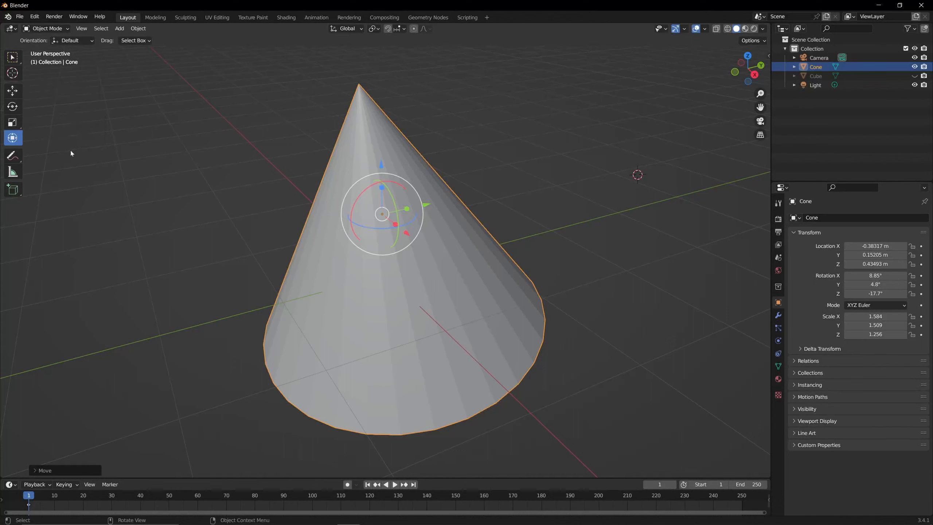
- Handwrite a first name beside the cone with the Annotate tool and underline it twice
click(16, 160)
scroll(112, 153, down, 2)
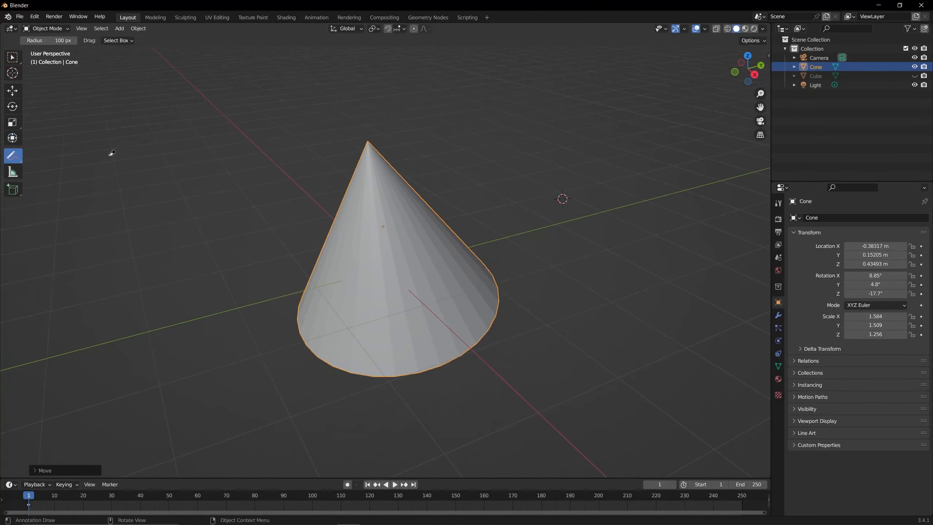
click(20, 162)
click(58, 162)
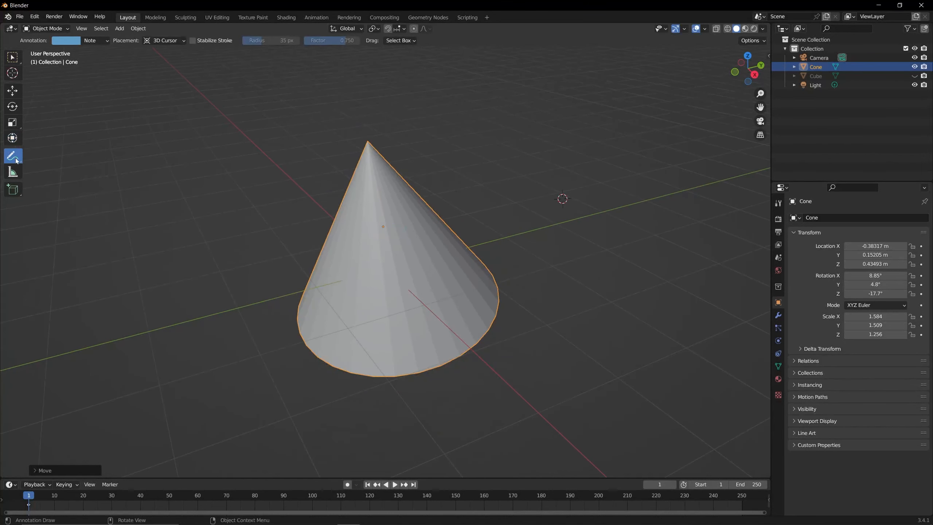
click(16, 159)
click(61, 159)
middle_drag(144, 146, 119, 126)
mouse_move(156, 144)
mouse_down()
mouse_move(166, 169)
mouse_move(188, 173)
mouse_move(193, 144)
mouse_move(204, 158)
mouse_move(210, 137)
mouse_move(245, 151)
mouse_move(248, 83)
mouse_move(276, 130)
mouse_up()
mouse_move(176, 194)
mouse_down()
mouse_move(262, 157)
mouse_move(292, 161)
mouse_up()
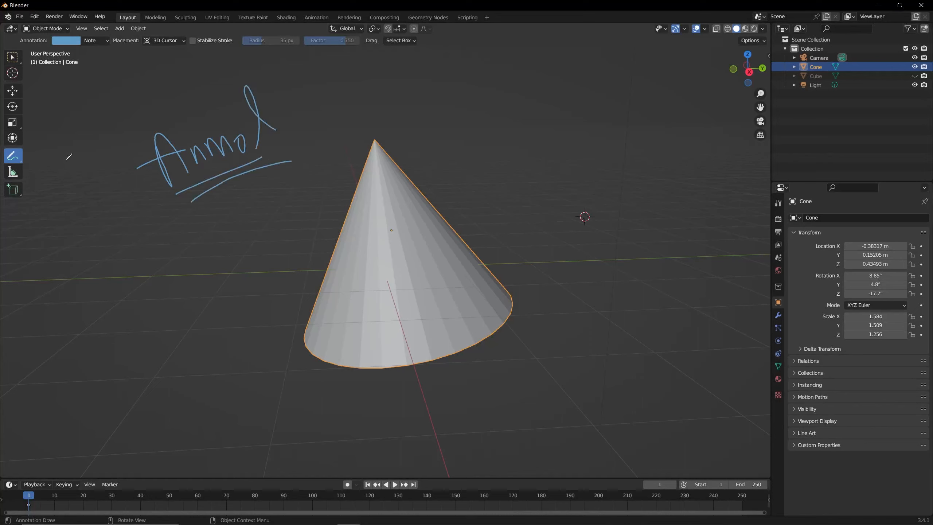
- Draw a slanted straight line below the handwritten name and a steep one to its right with Annotate Line
click(12, 156)
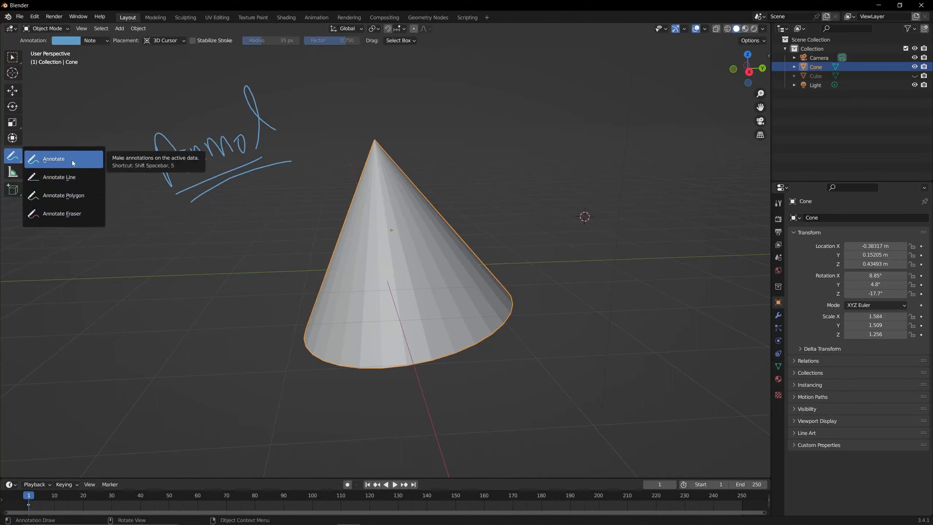
click(74, 176)
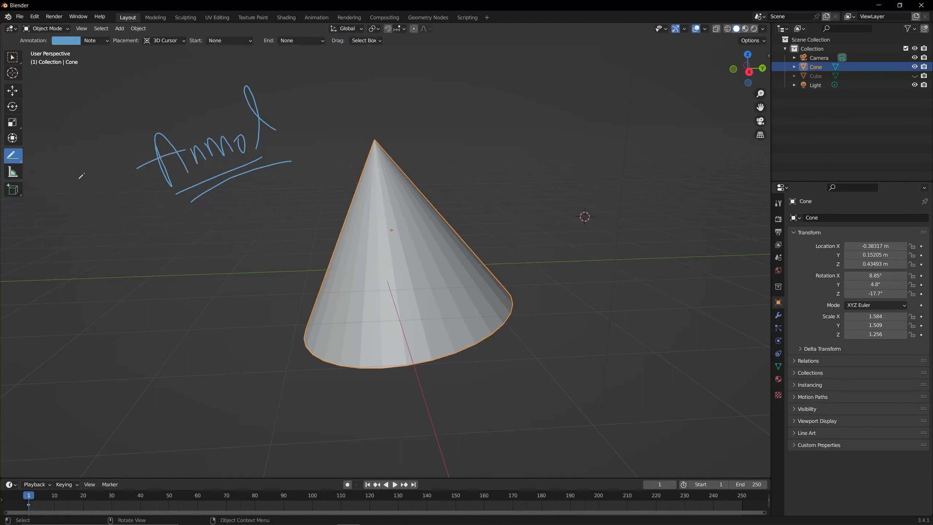
drag(131, 244, 246, 221)
drag(296, 85, 315, 163)
- Draw a closed four-sided shape just below the slanted line with Annotate Polygon
mouse_move(13, 155)
mouse_down()
mouse_move(41, 158)
mouse_move(44, 195)
mouse_up()
click(158, 215)
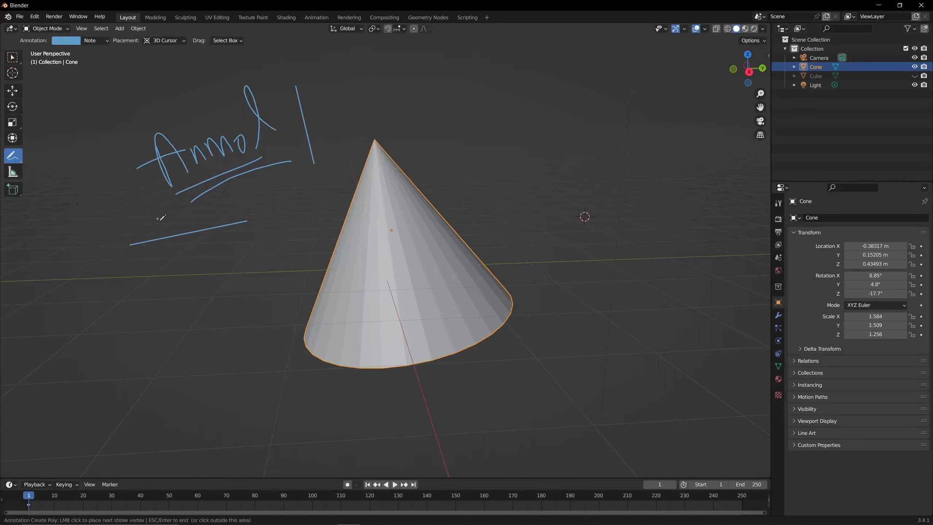
mouse_move(206, 211)
mouse_down()
mouse_move(225, 220)
mouse_move(238, 248)
mouse_up()
click(236, 248)
click(227, 274)
click(191, 233)
- Erase the handwriting, lines and polygon around the cone with the Annotate Eraser
click(14, 156)
click(14, 156)
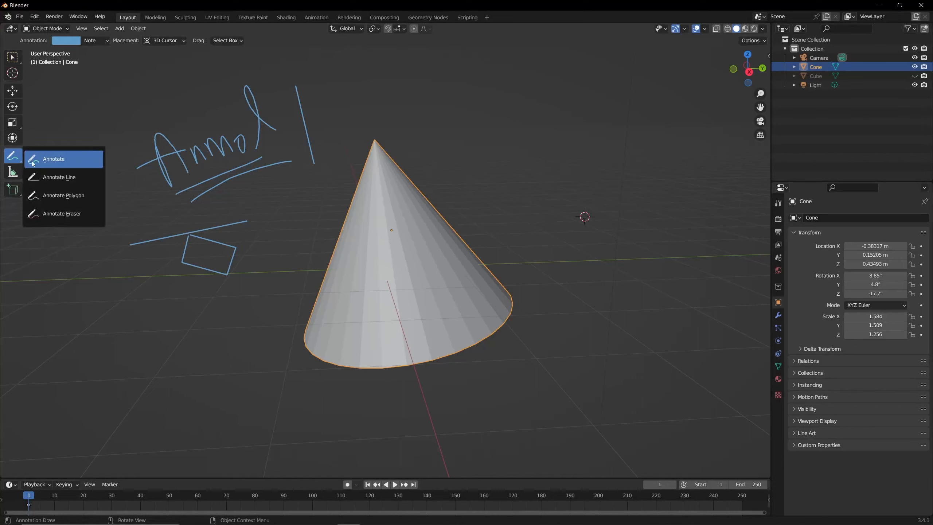
click(79, 212)
mouse_move(192, 130)
mouse_down()
mouse_move(180, 139)
mouse_move(254, 158)
mouse_move(223, 238)
mouse_move(116, 244)
mouse_up()
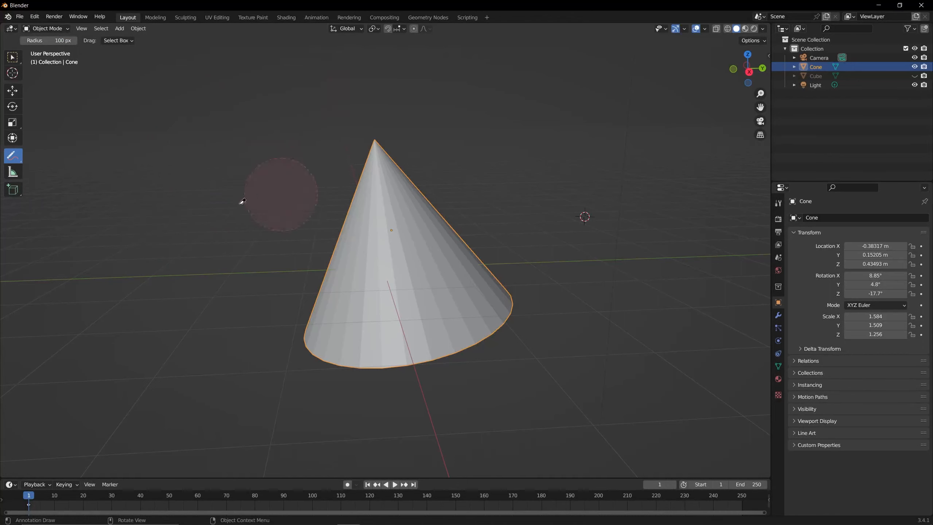
- Activate the Measure tool, hide the cone and unhide the cube
click(16, 176)
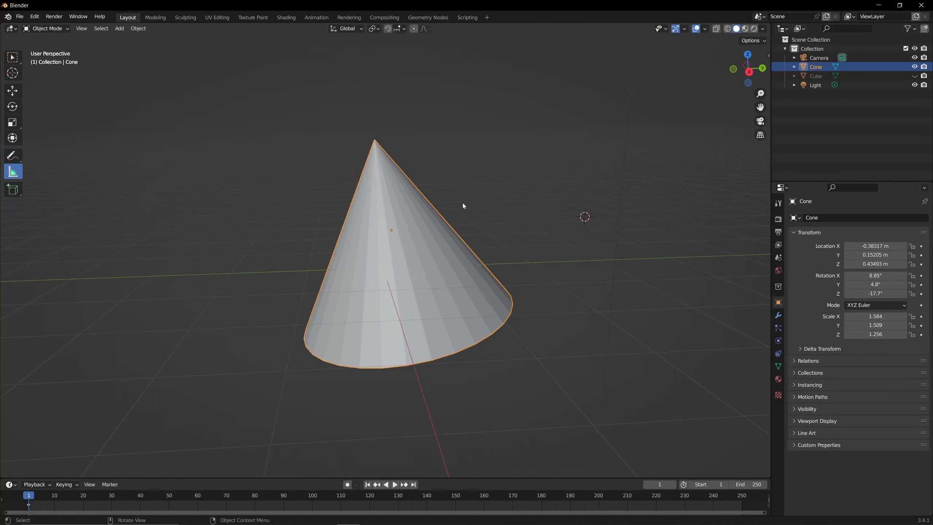
key(KP_1)
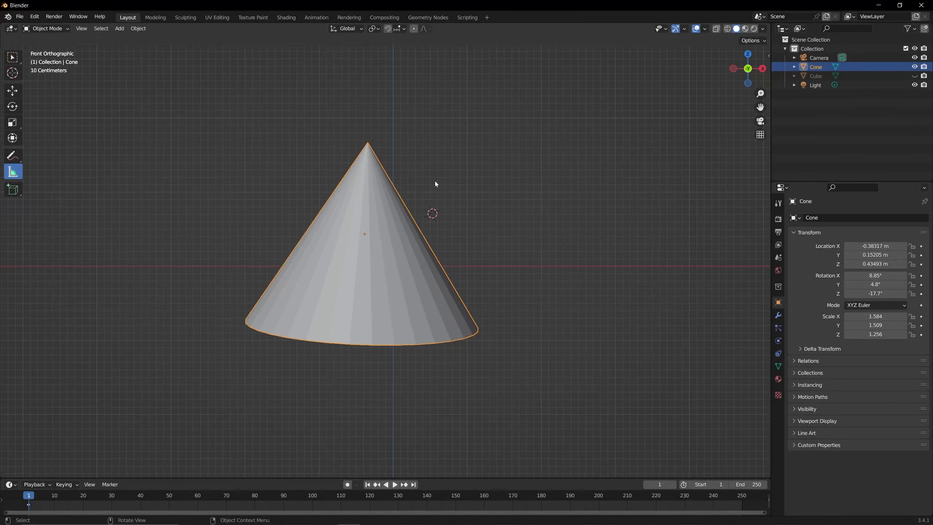
drag(758, 108, 759, 107)
drag(748, 68, 713, 75)
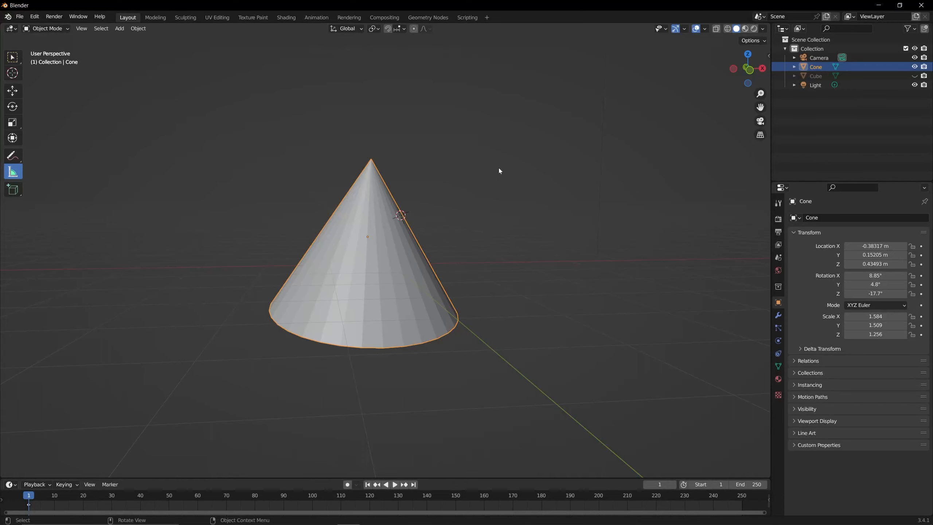
drag(748, 73, 740, 69)
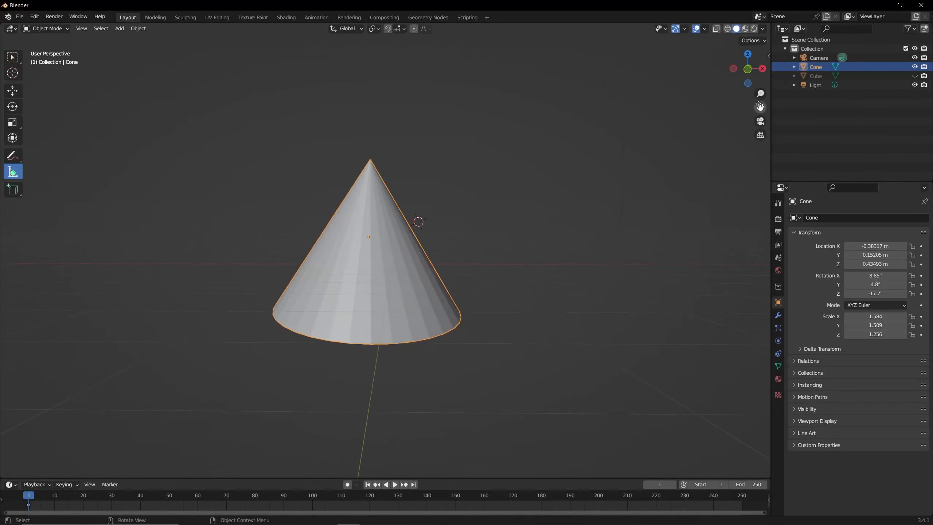
drag(760, 107, 757, 106)
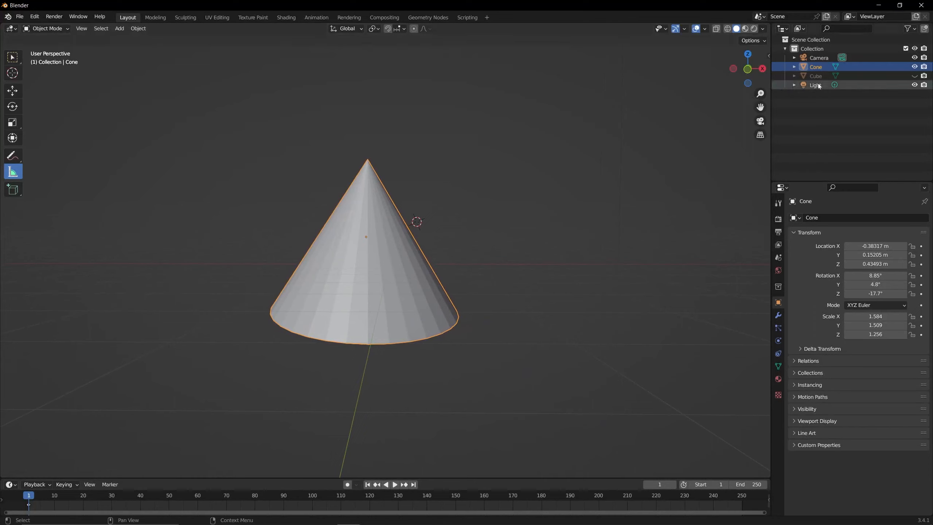
click(915, 67)
click(915, 76)
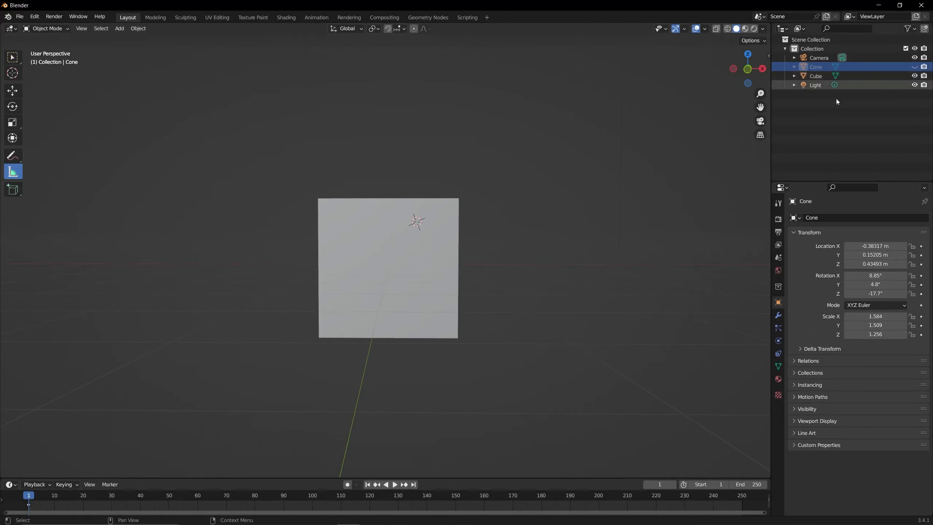
- Measure the cube's near top edge and the vertical edge below its nearest corner
drag(739, 65, 764, 75)
scroll(463, 188, up, 2)
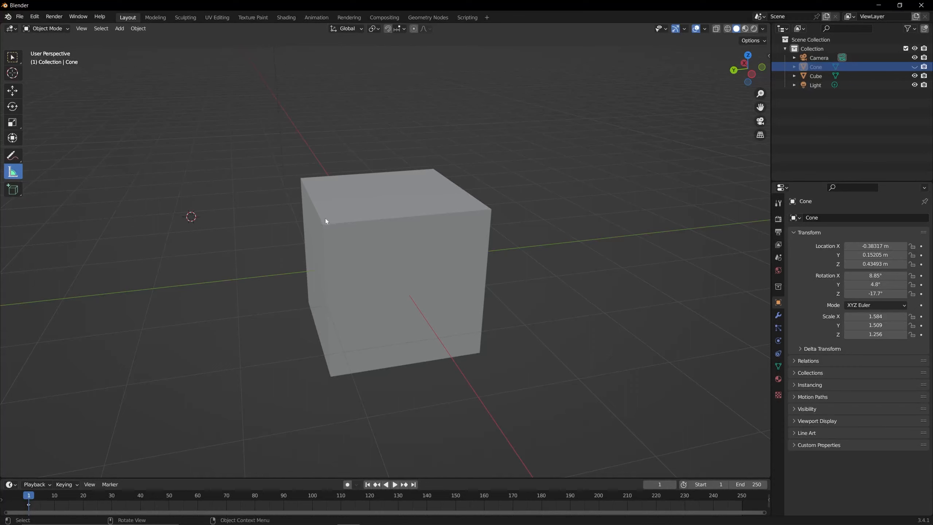
drag(325, 224, 490, 208)
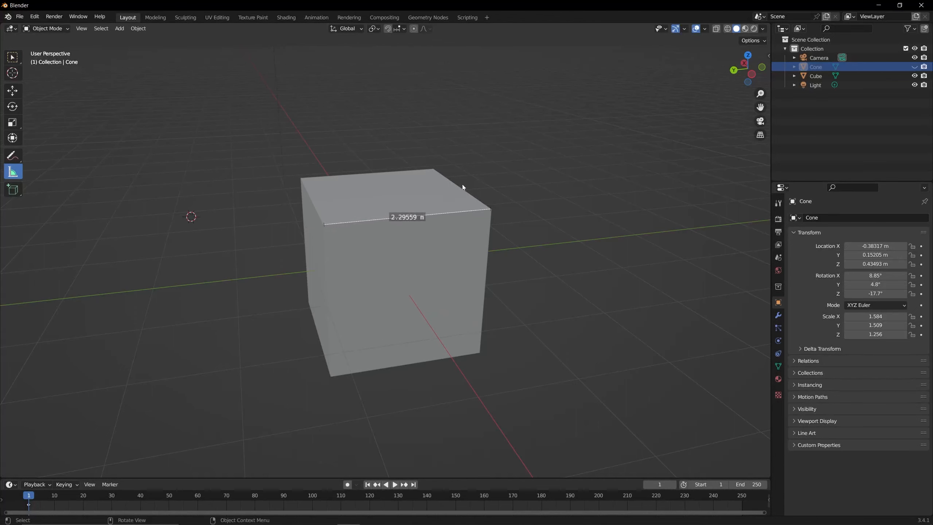
mouse_move(463, 185)
middle_down()
mouse_move(442, 190)
mouse_move(464, 187)
middle_up()
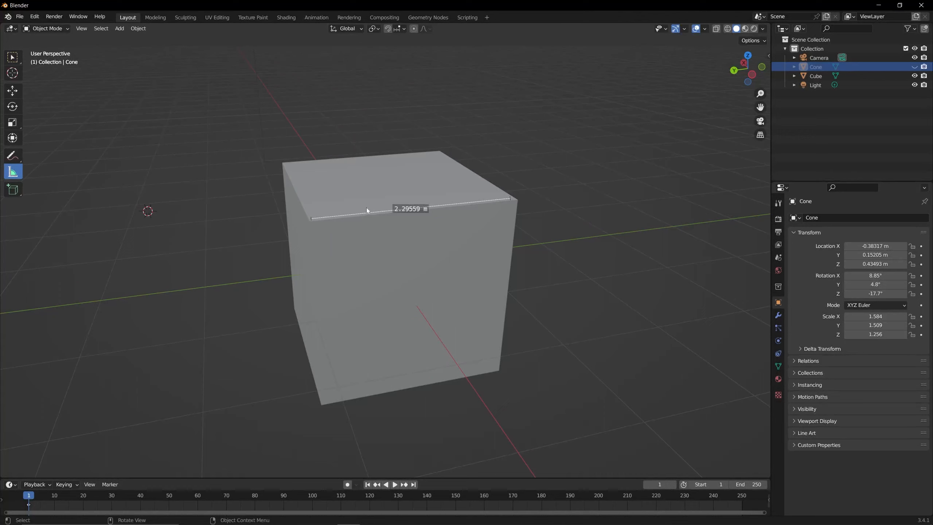
drag(313, 222, 322, 403)
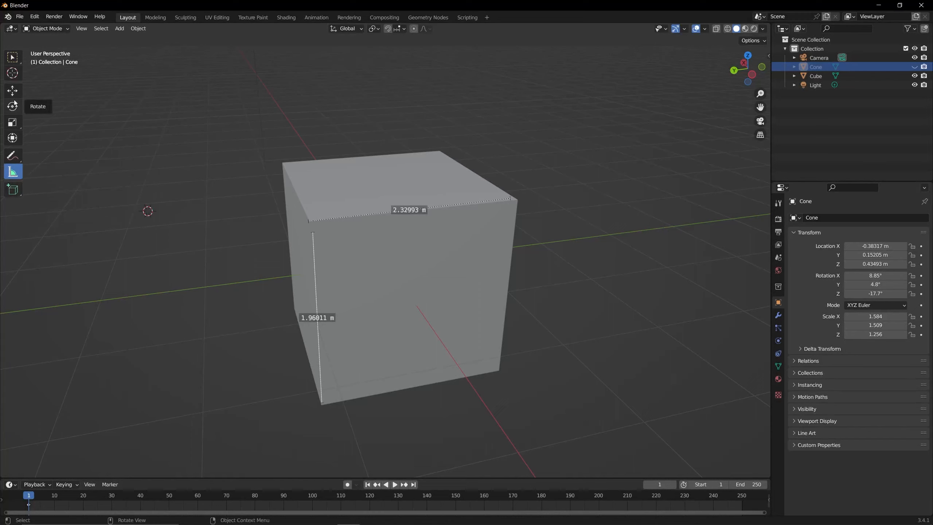
- Try turning the vertical ruler into an angle measurement, and undo it together with both rulers on the cube
ctrl+click(313, 255)
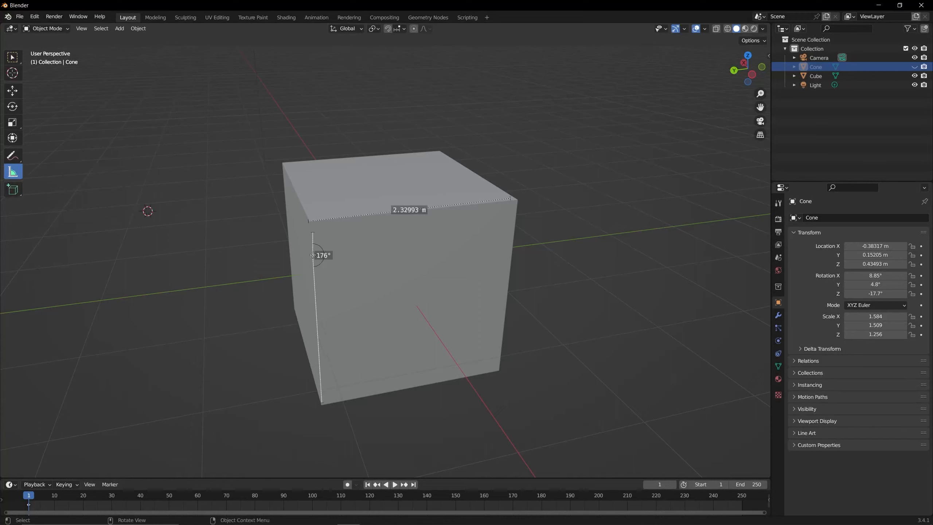
key(ctrl+z)
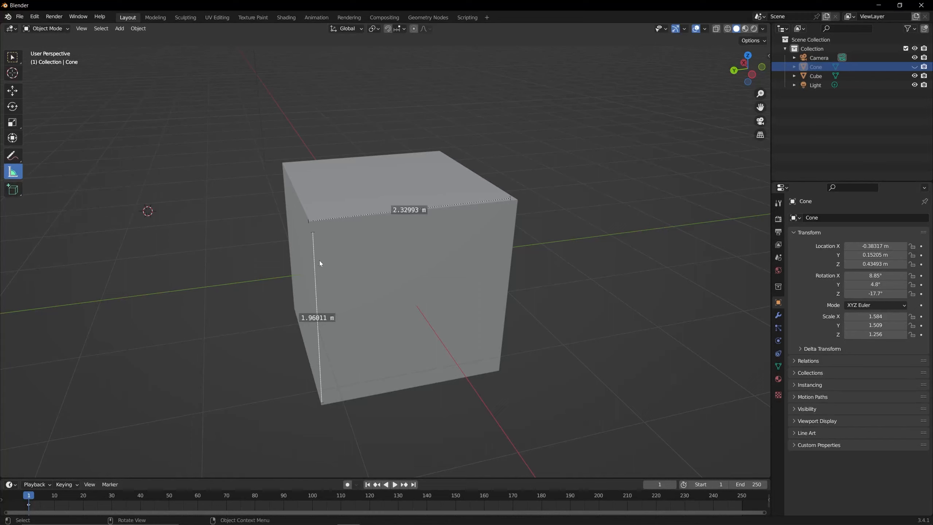
key(ctrl+z)
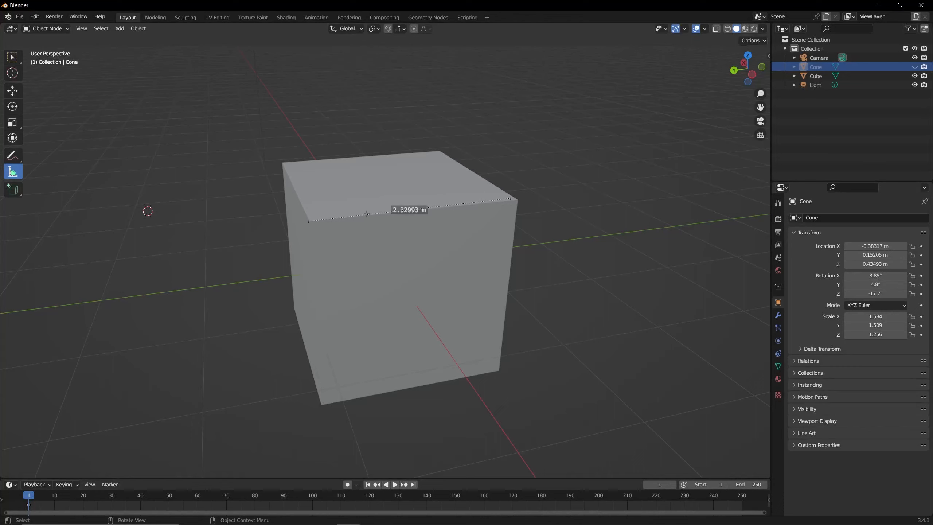
key(ctrl+z)
- Add a flattened 32-vertex cylinder at about X 4.98, Y -1.08, Z 1.44 m behind the cube with Add Cylinder
click(14, 191)
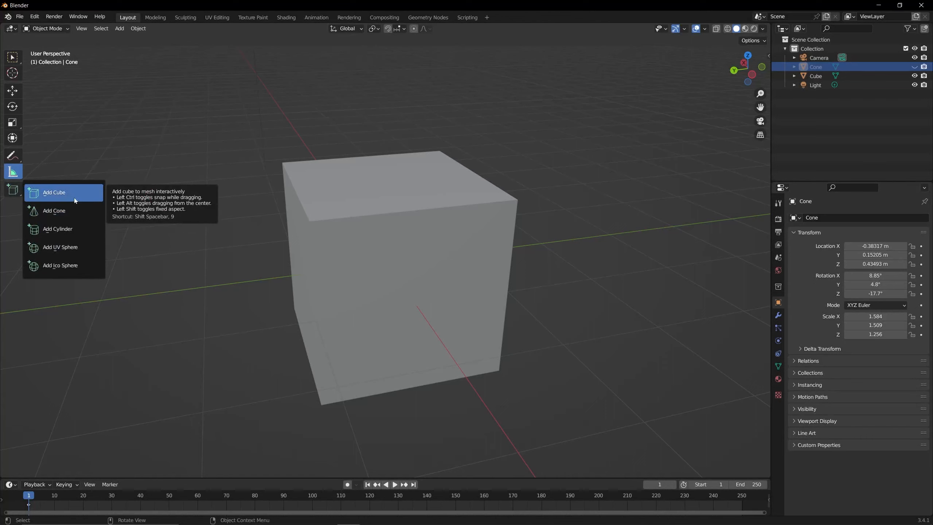
click(70, 235)
scroll(177, 190, down, 2)
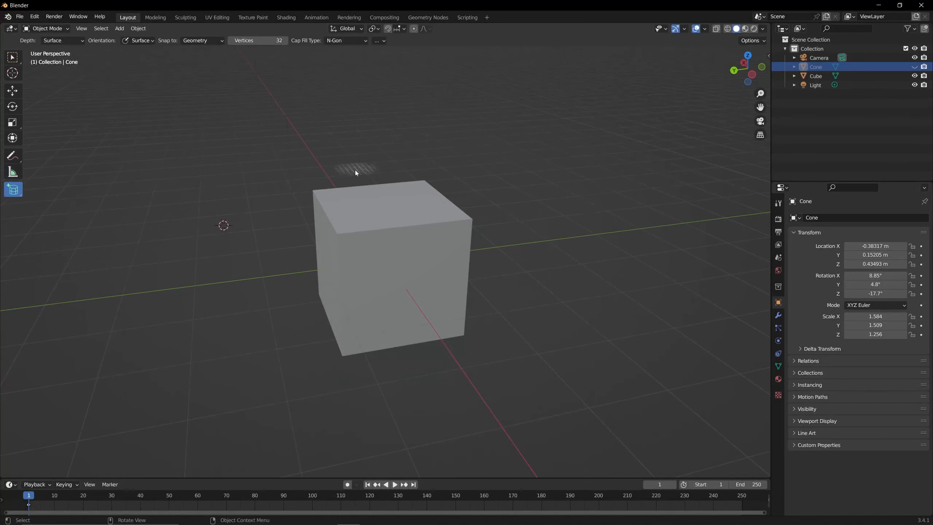
mouse_move(368, 125)
mouse_down()
mouse_move(371, 162)
mouse_move(406, 169)
mouse_up()
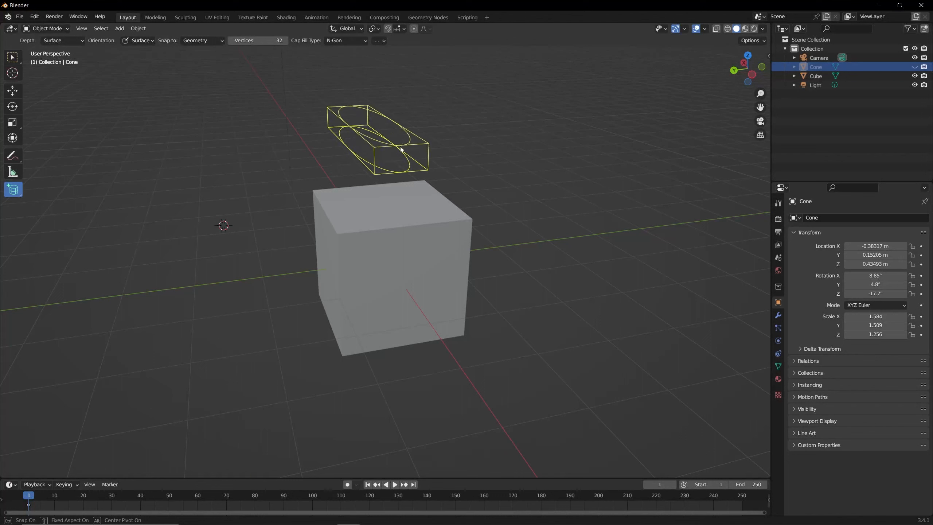
click(416, 99)
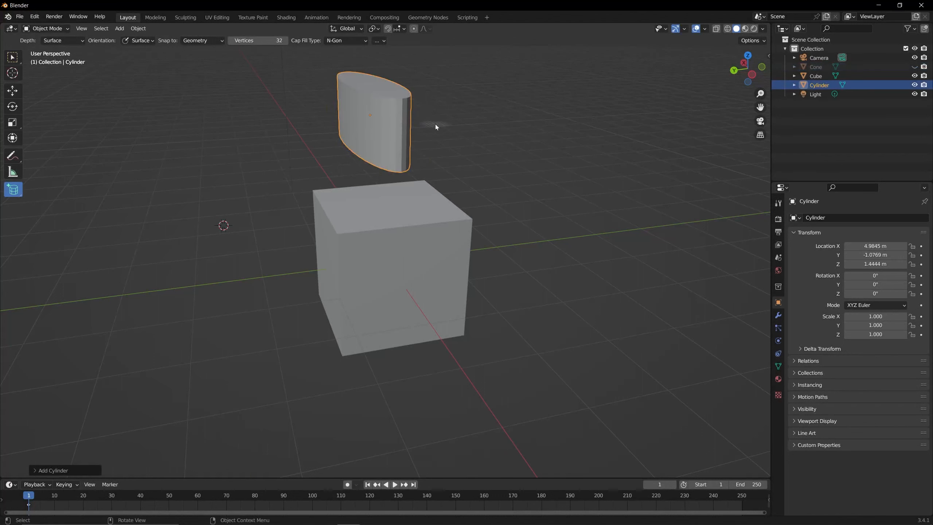
- Add an elongated UV sphere at about X 0.39, Y 3.5, Z 1.16 m and a tiny one beside it
click(13, 190)
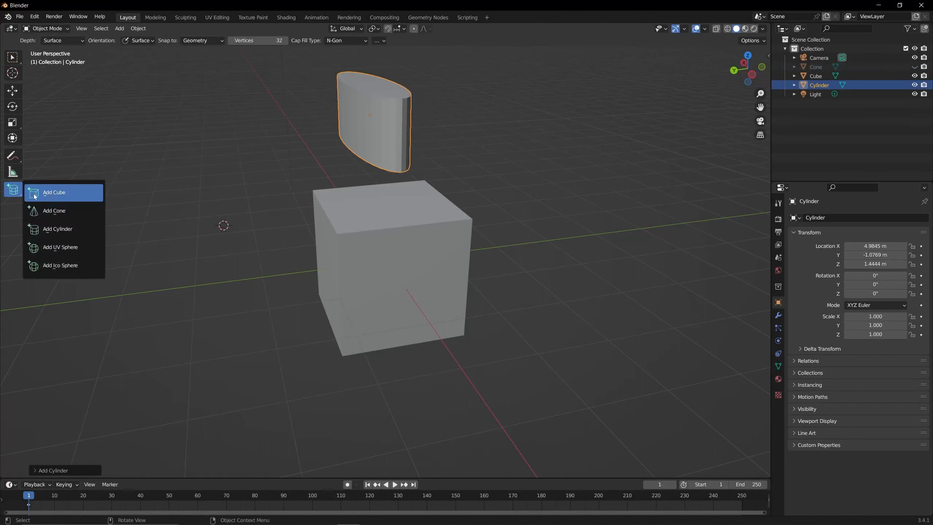
click(55, 247)
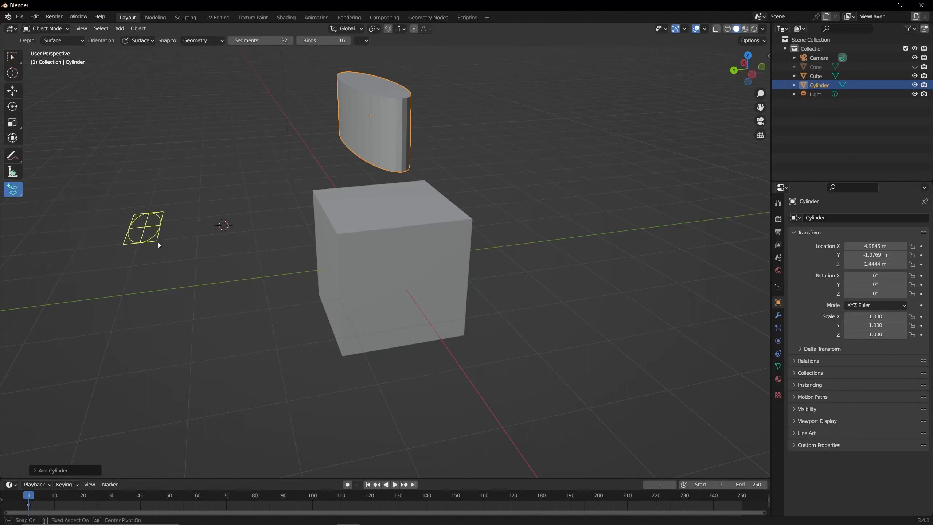
drag(158, 245, 177, 263)
click(170, 199)
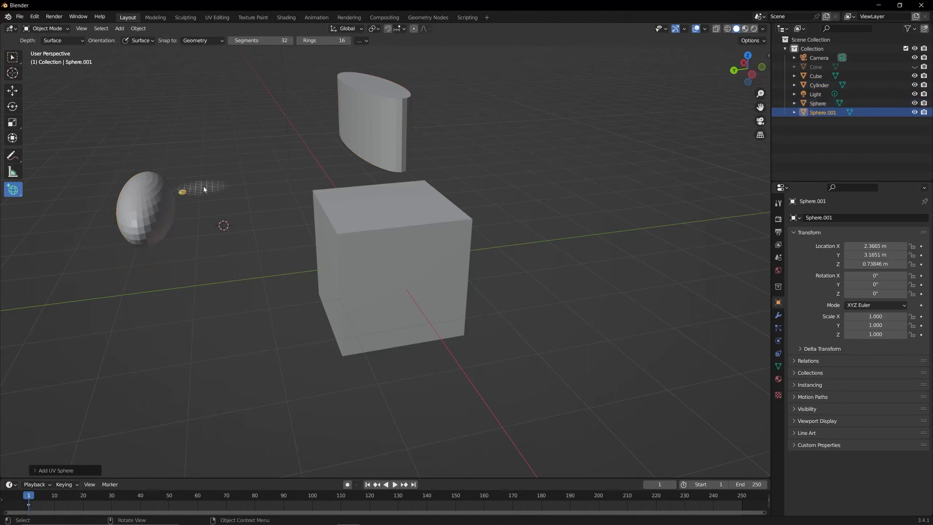
- Delete the elongated UV sphere and the tiny one beside it
click(8, 57)
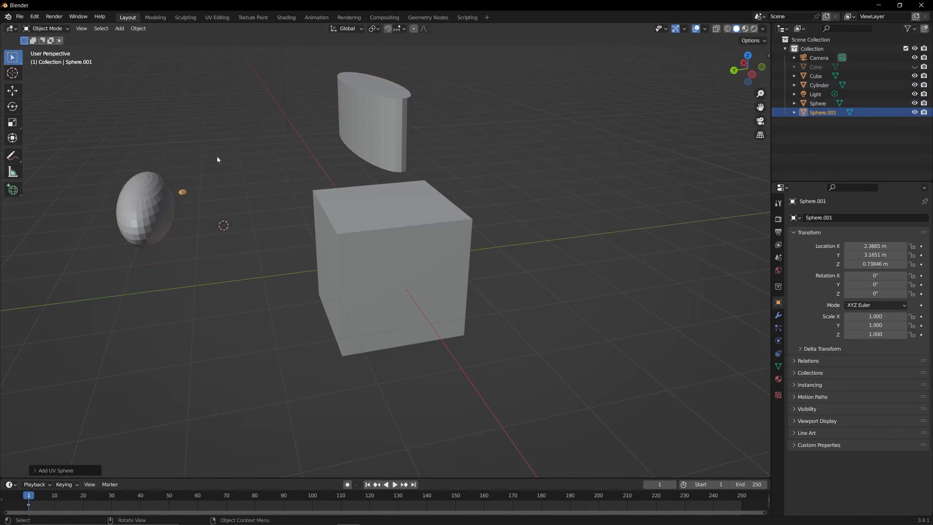
middle_drag(188, 157, 202, 190)
scroll(206, 156, down, 1)
click(201, 230)
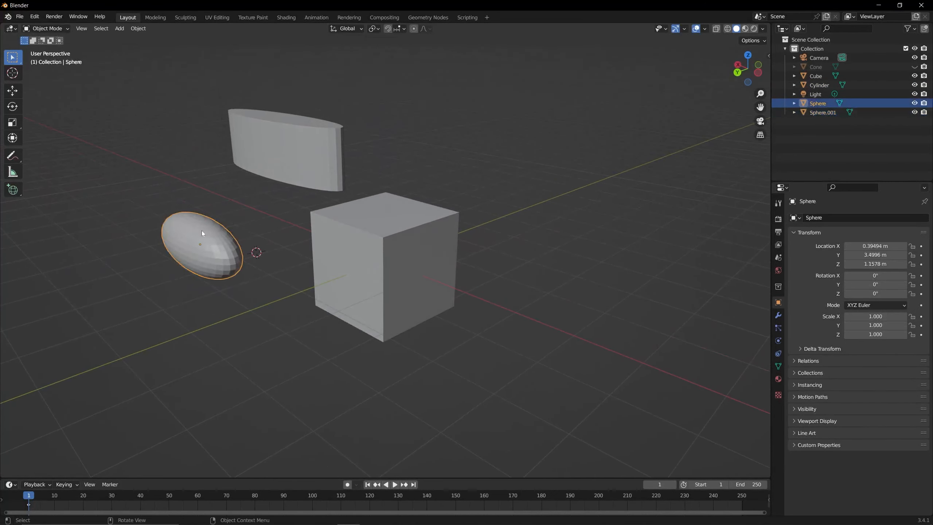
click(230, 224)
click(221, 247)
key(x)
click(220, 247)
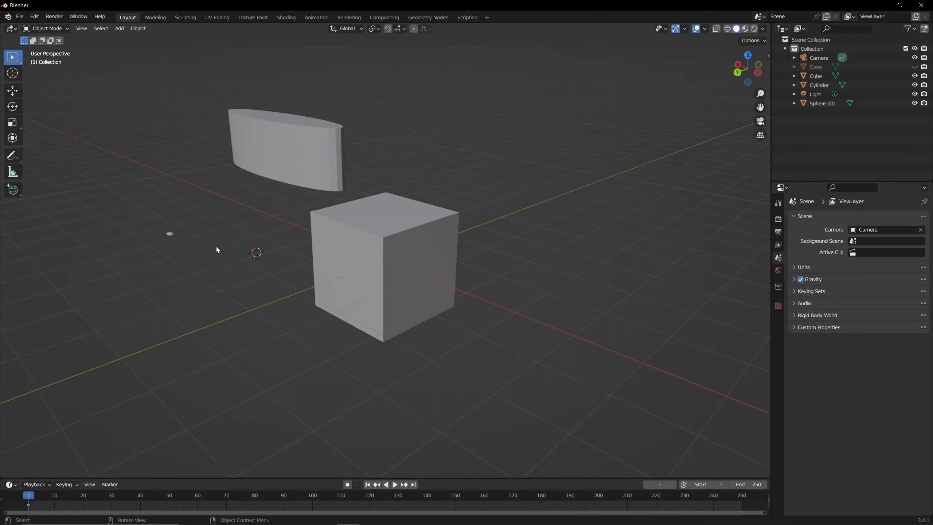
click(177, 239)
key(x)
click(176, 238)
- Delete the flattened cylinder behind the cube
click(271, 165)
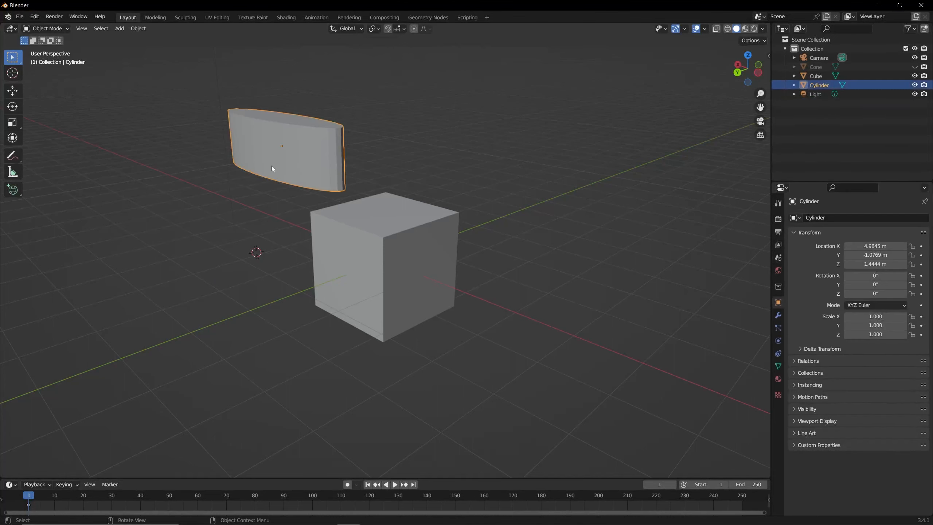
key(x)
click(273, 168)
scroll(413, 217, down, 2)
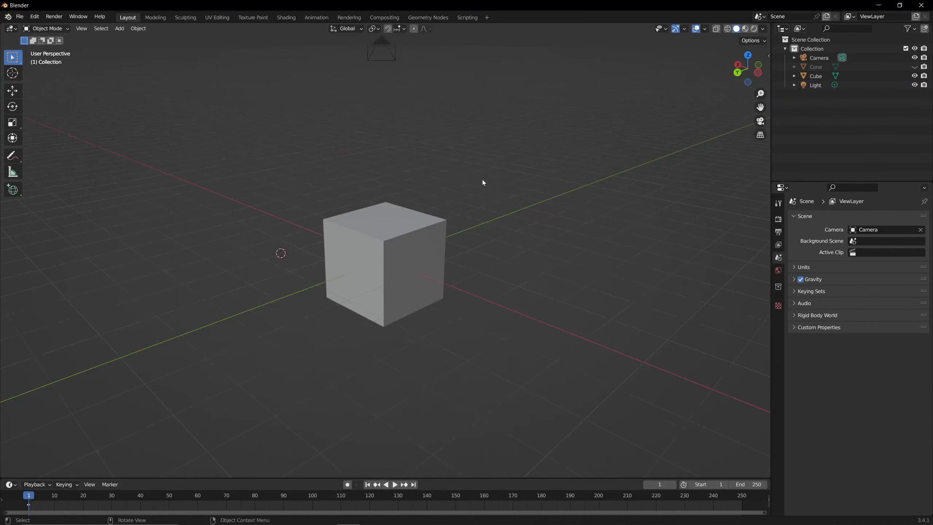
- Compare the interaction modes offered with nothing selected and with the cube selected
middle_drag(483, 184, 463, 181)
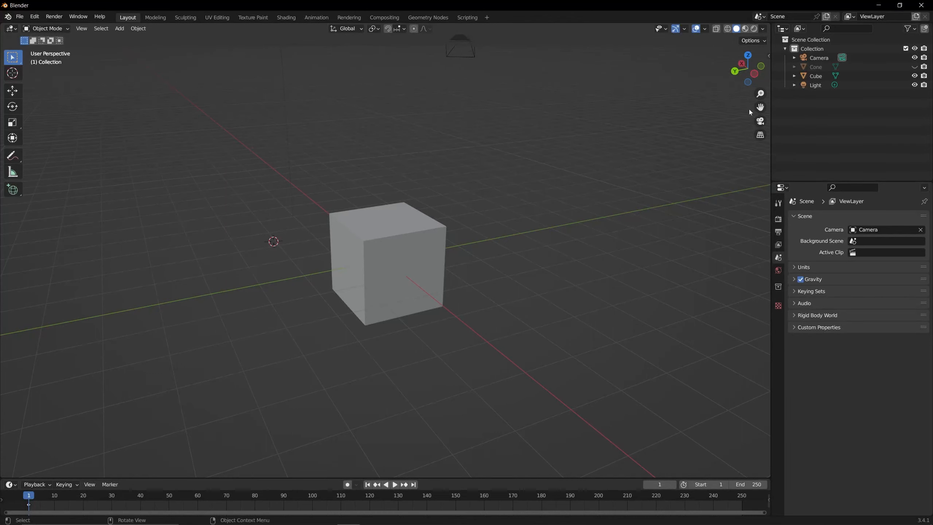
drag(761, 106, 749, 106)
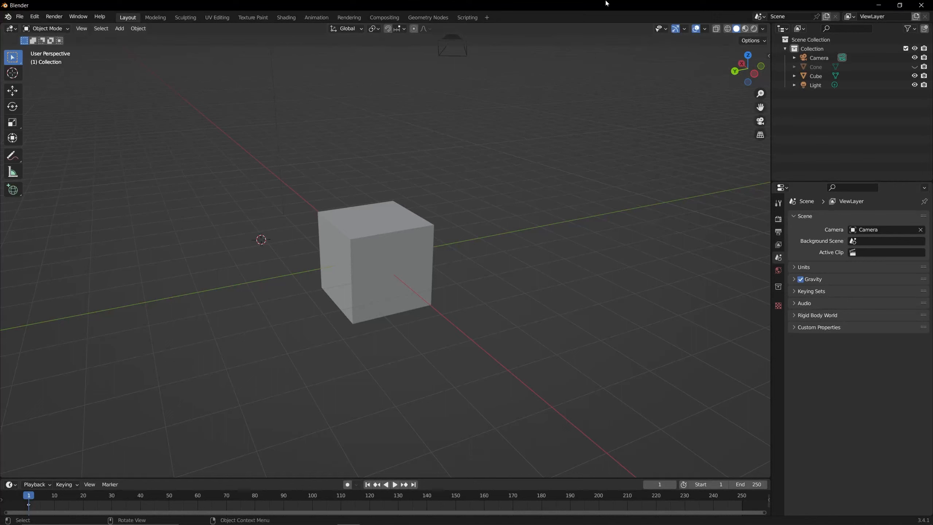
click(44, 30)
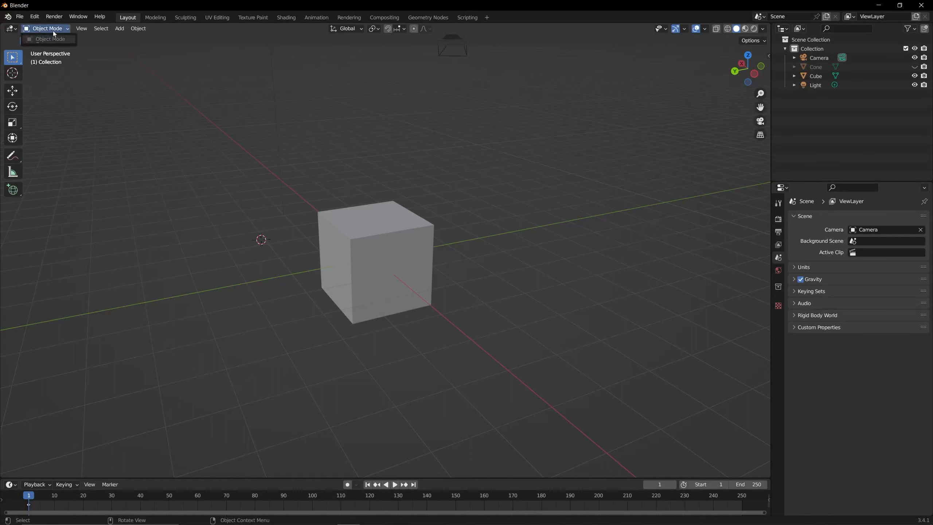
click(393, 225)
click(43, 29)
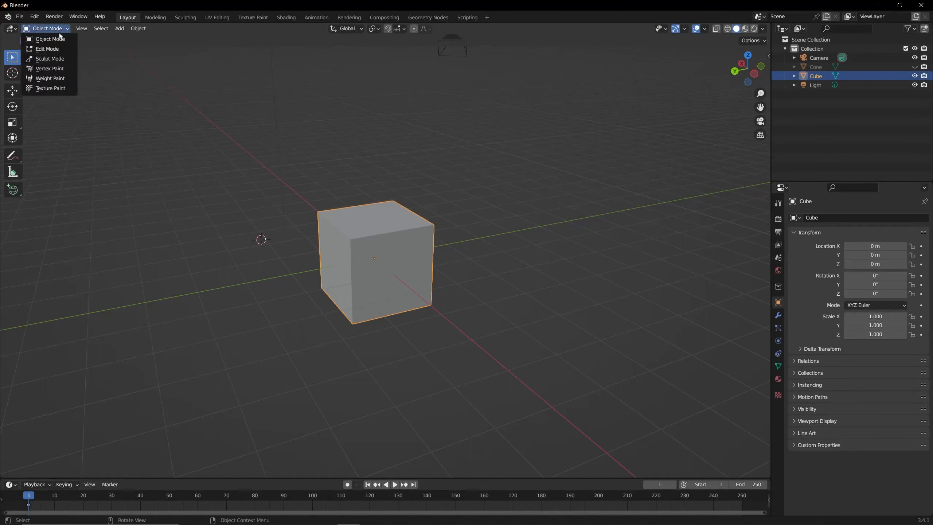
click(11, 29)
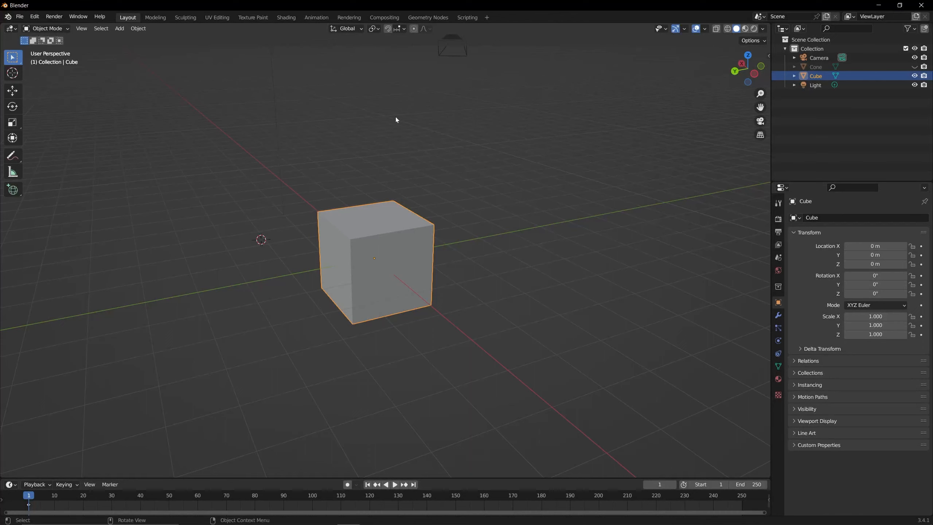
scroll(451, 141, down, 3)
middle_drag(452, 144, 515, 144)
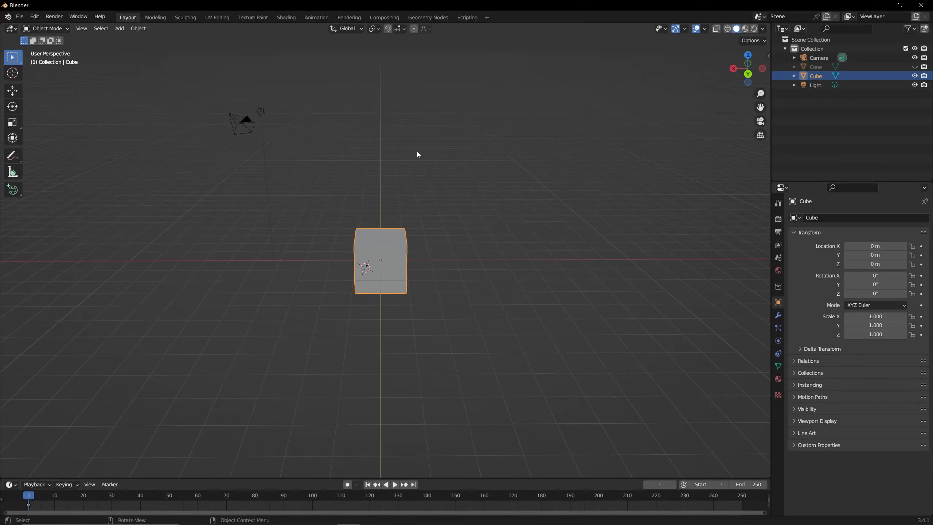
middle_drag(419, 154, 368, 158)
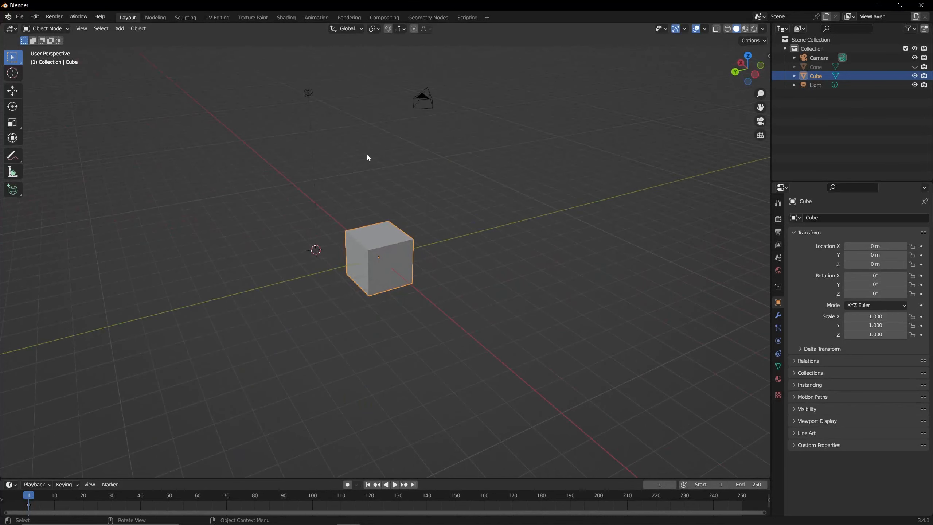